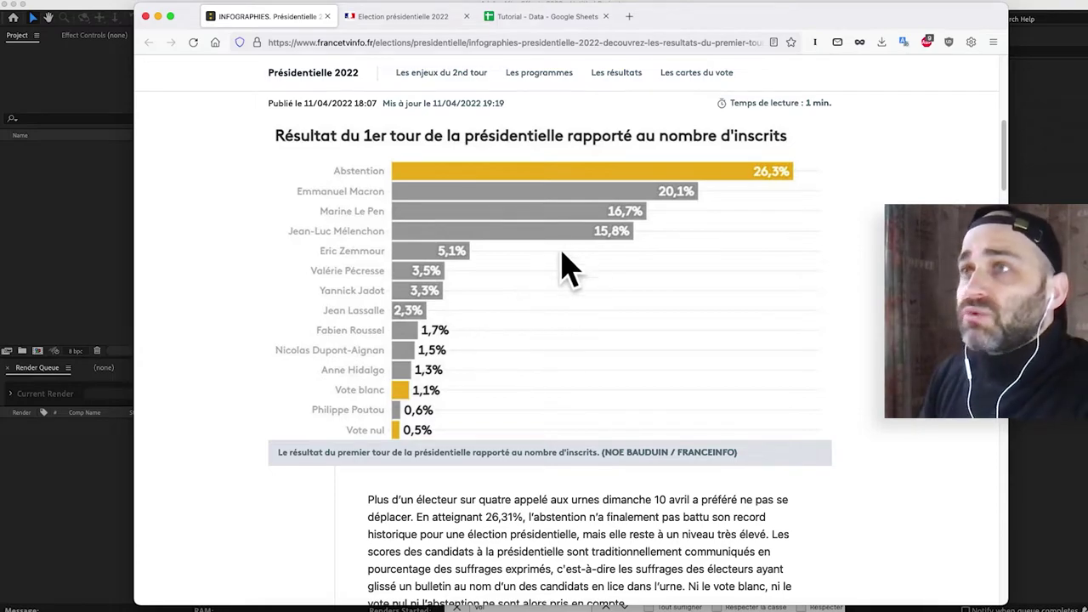
Review the first-round results chart in the franceinfo article and the candidate table on the official Interior Ministry page.
{"action": "scroll", "coordinate": [408, 255], "scroll_direction": "up", "scroll_amount": 10}
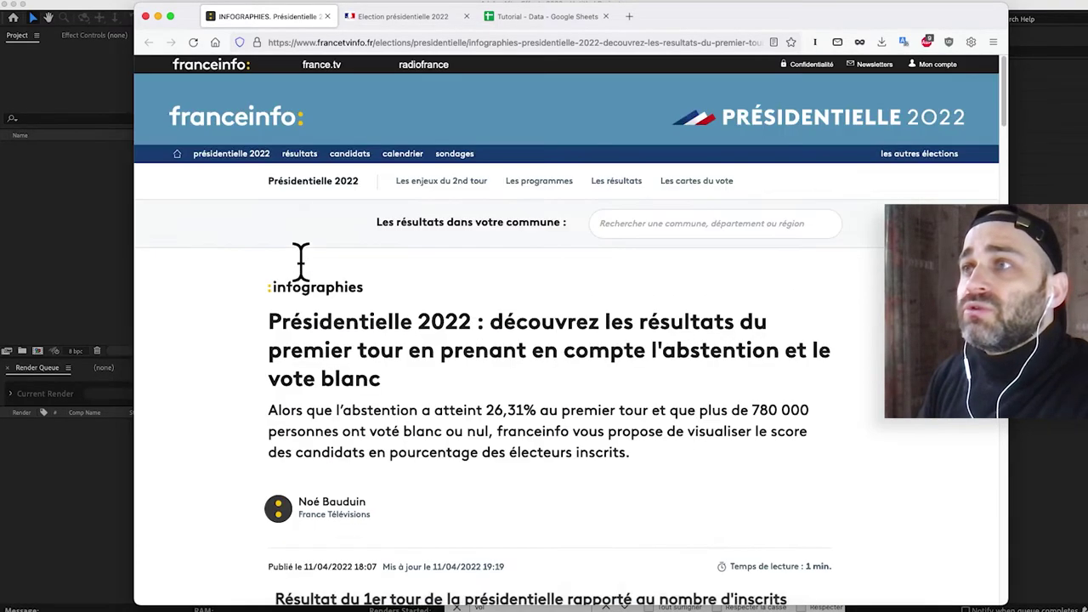
{"action": "scroll", "coordinate": [302, 267], "scroll_direction": "down", "scroll_amount": 5}
{"action": "scroll", "coordinate": [306, 272], "scroll_direction": "down", "scroll_amount": 5}
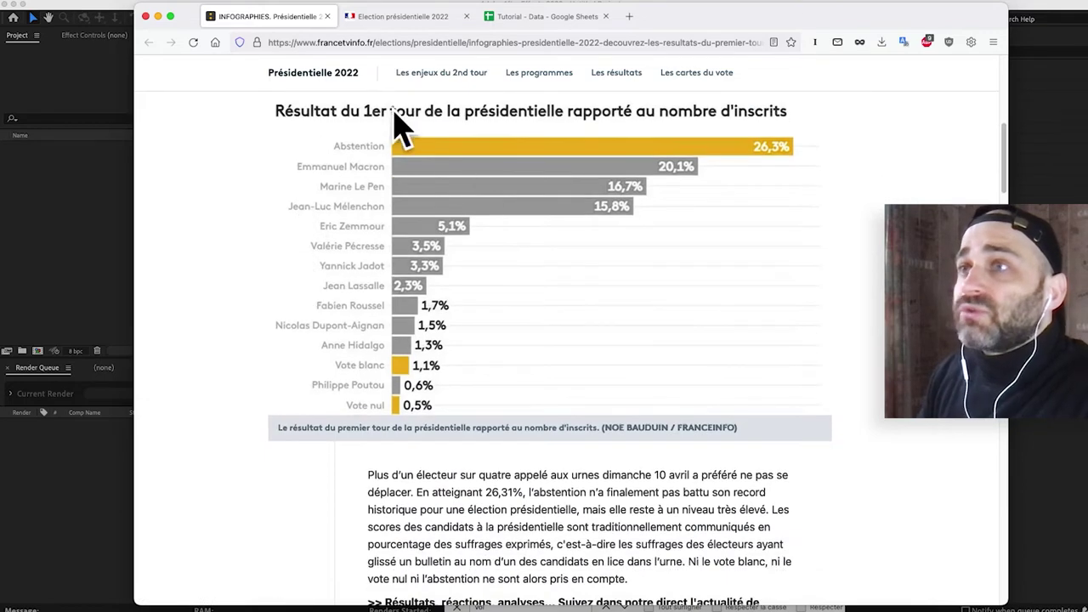
{"action": "left_click", "coordinate": [410, 17]}
{"action": "scroll", "coordinate": [546, 377], "scroll_direction": "down", "scroll_amount": 4}
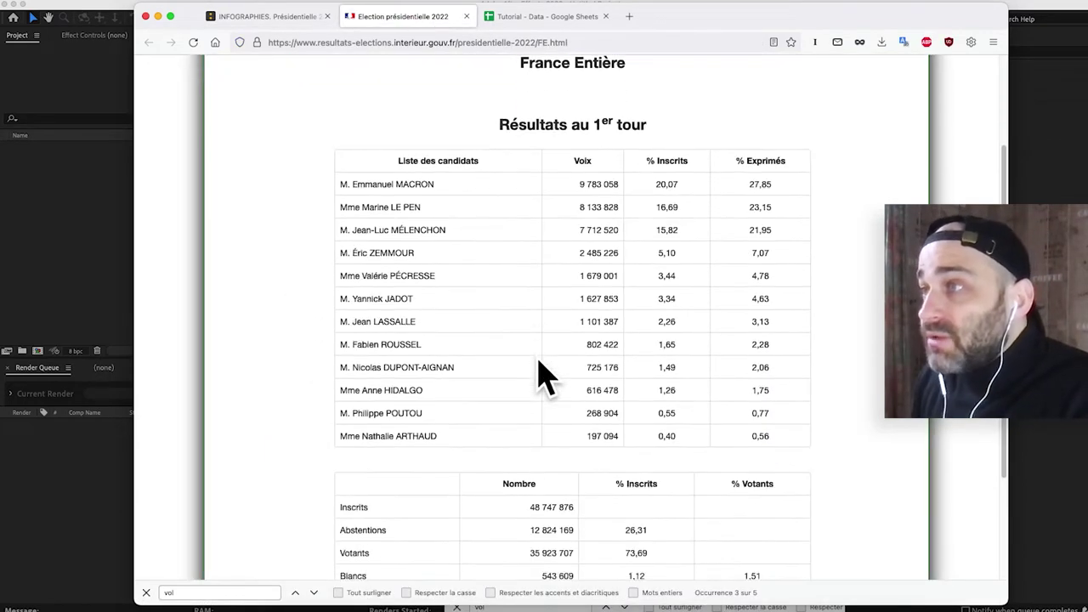
{"action": "scroll", "coordinate": [547, 376], "scroll_direction": "up", "scroll_amount": 1}
{"action": "scroll", "coordinate": [595, 349], "scroll_direction": "up", "scroll_amount": 1}
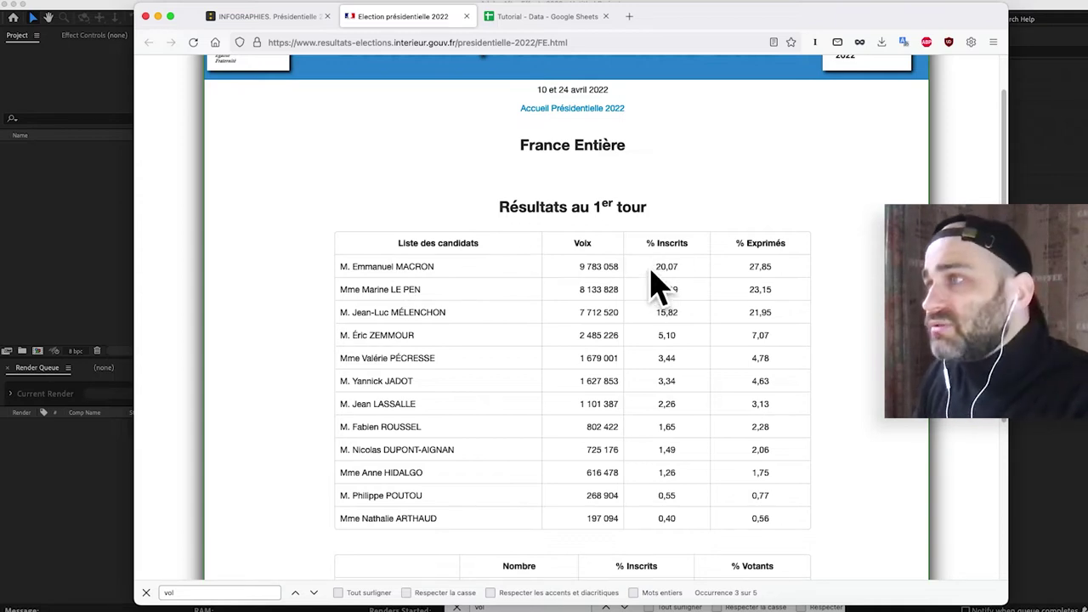
{"action": "scroll", "coordinate": [462, 323], "scroll_direction": "up", "scroll_amount": 1}
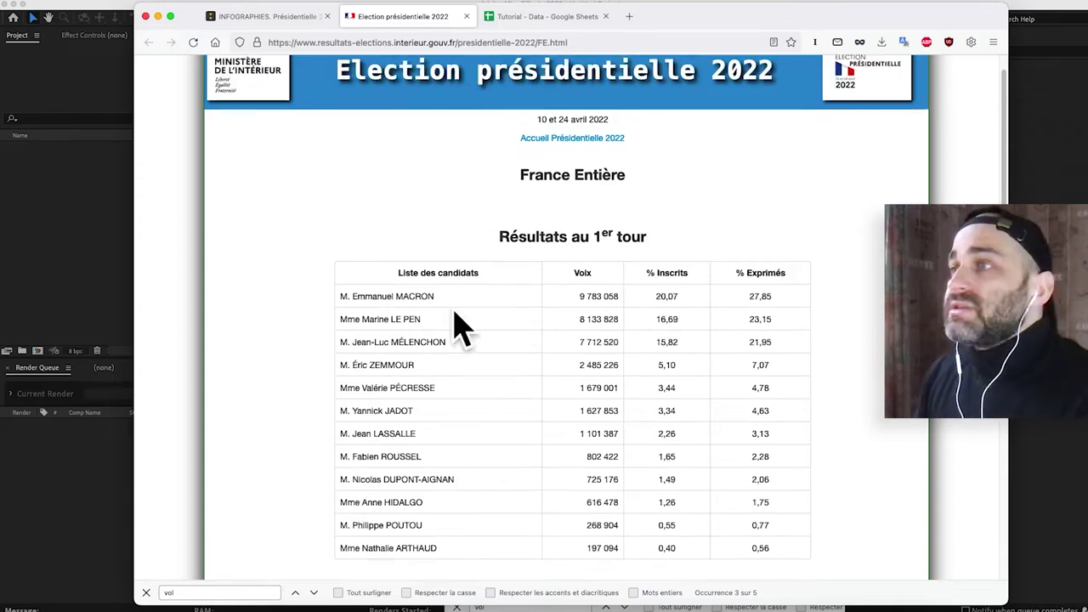
Compare the Tutorial - Data spreadsheet with the candidate figures on the official election results page.
{"action": "left_click", "coordinate": [565, 19]}
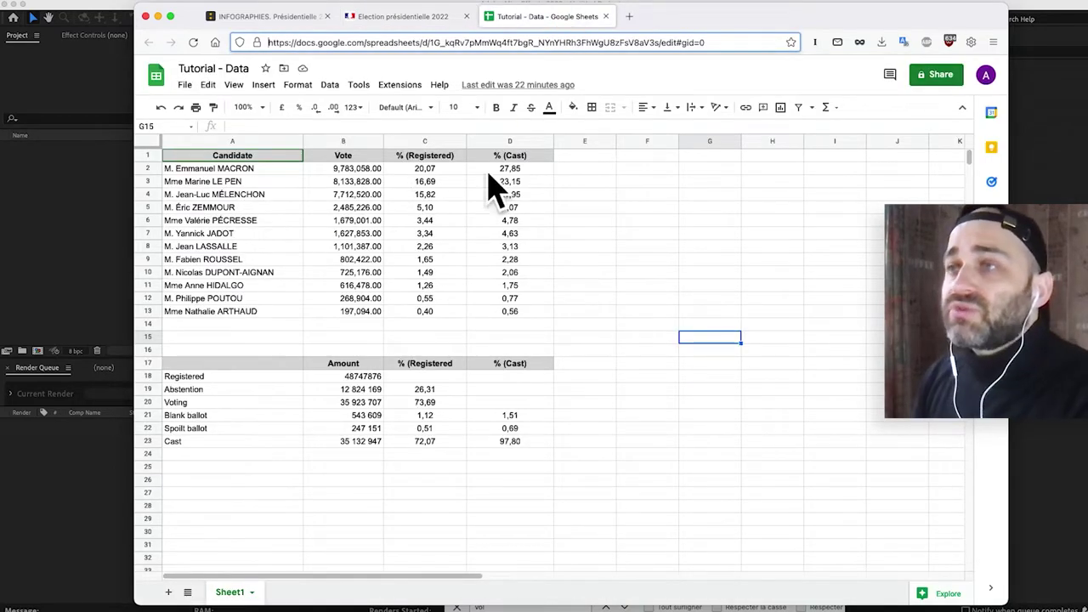
{"action": "left_click", "coordinate": [647, 272]}
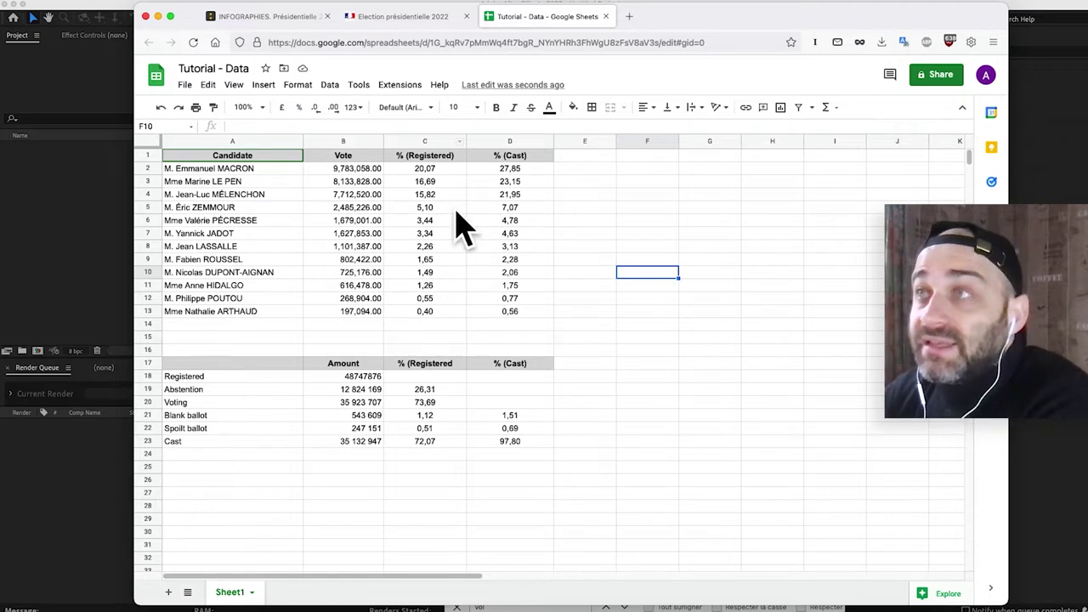
{"action": "left_click", "coordinate": [396, 17]}
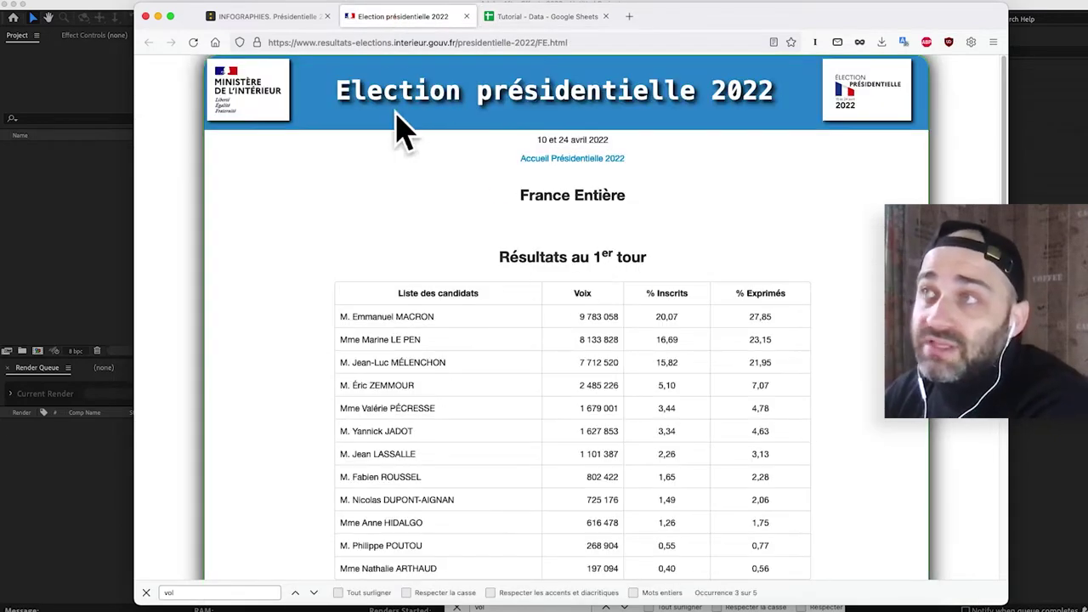
{"action": "left_click", "coordinate": [553, 17]}
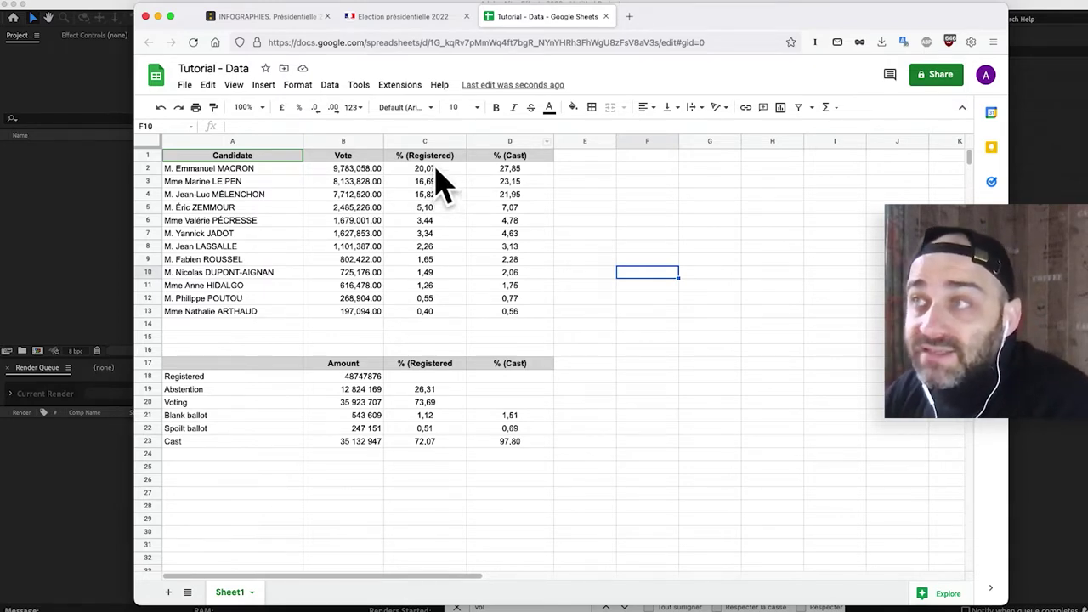
Move the % (Registered) values of all candidates from C2:C13 to F2:F13.
{"action": "left_click_drag", "start_coordinate": [437, 170], "coordinate": [455, 312]}
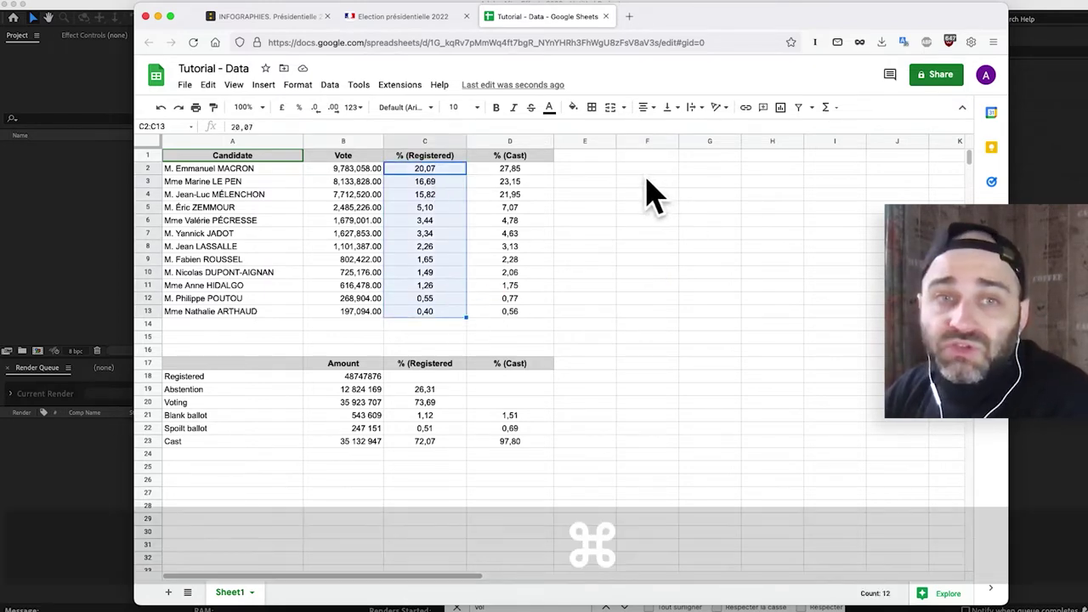
{"action": "key", "text": "super+x"}
{"action": "left_click", "coordinate": [646, 168]}
{"action": "key", "text": "super+v"}
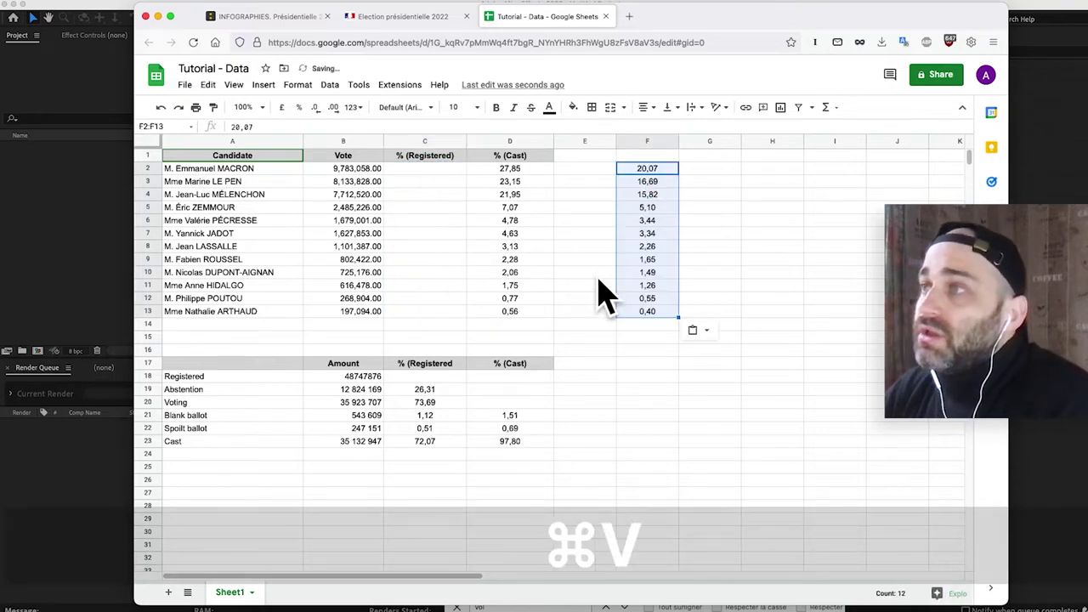
{"action": "left_click", "coordinate": [613, 340]}
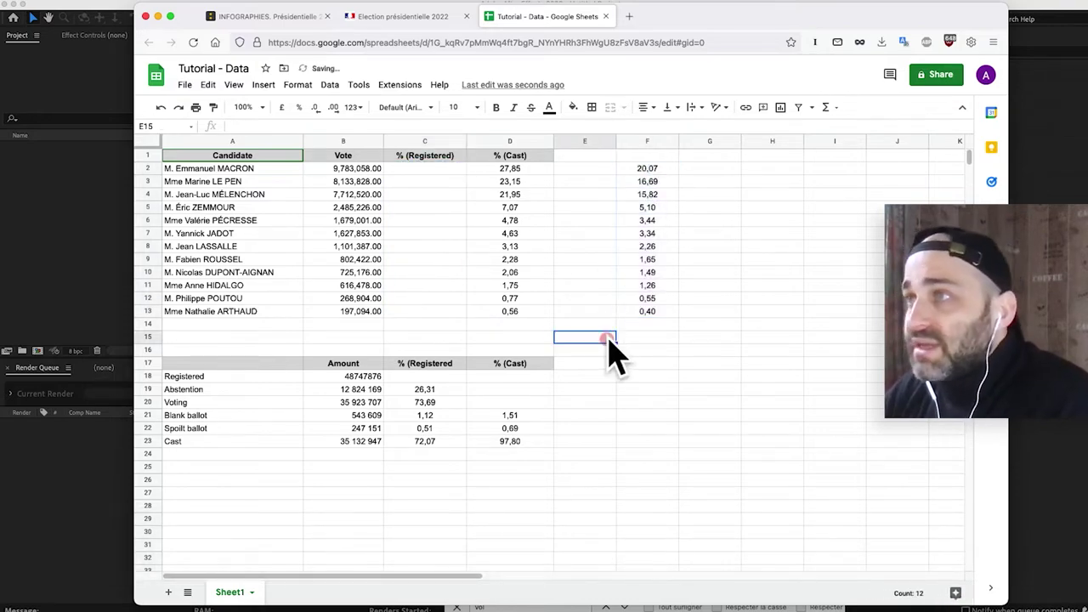
Enter the formula =B2*100/48747876 in C2 and auto-fill it down the % (Registered) column to C13.
{"action": "left_click", "coordinate": [423, 168]}
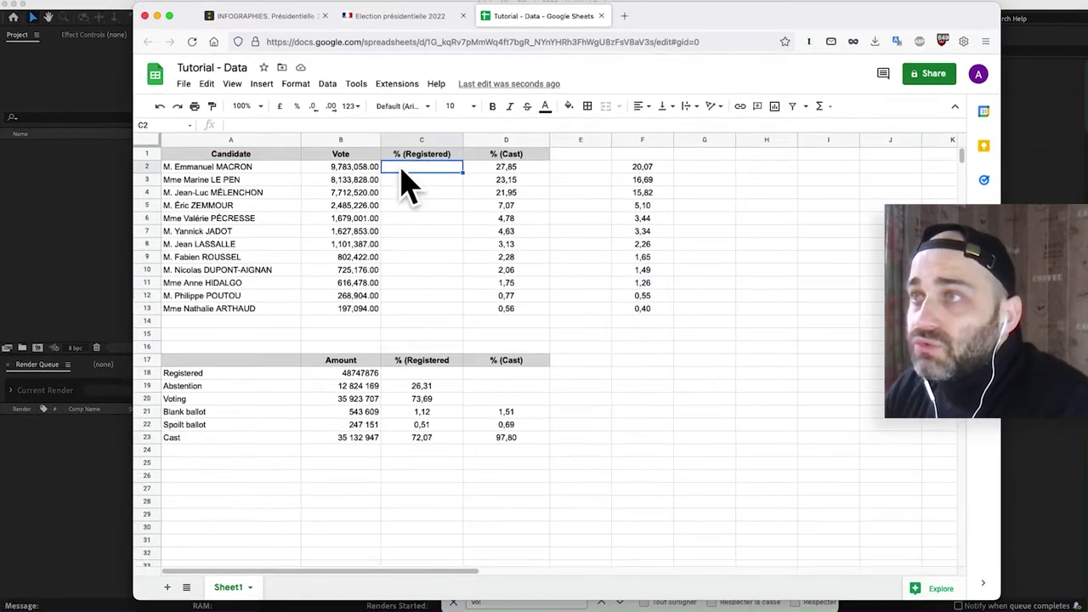
{"action": "left_click", "coordinate": [403, 169]}
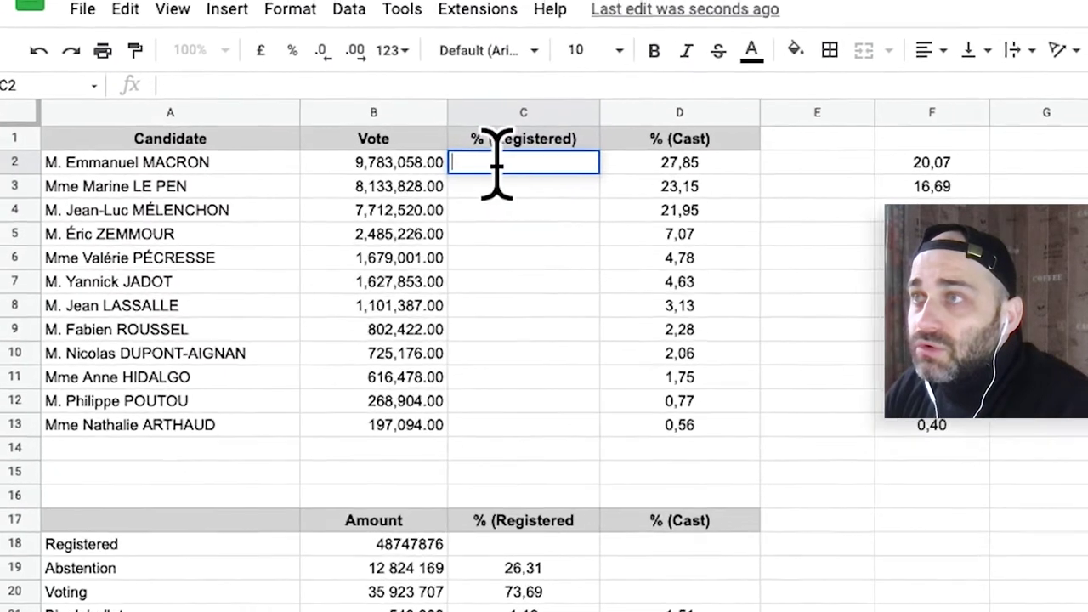
{"action": "type", "text": "=B2/B13"}
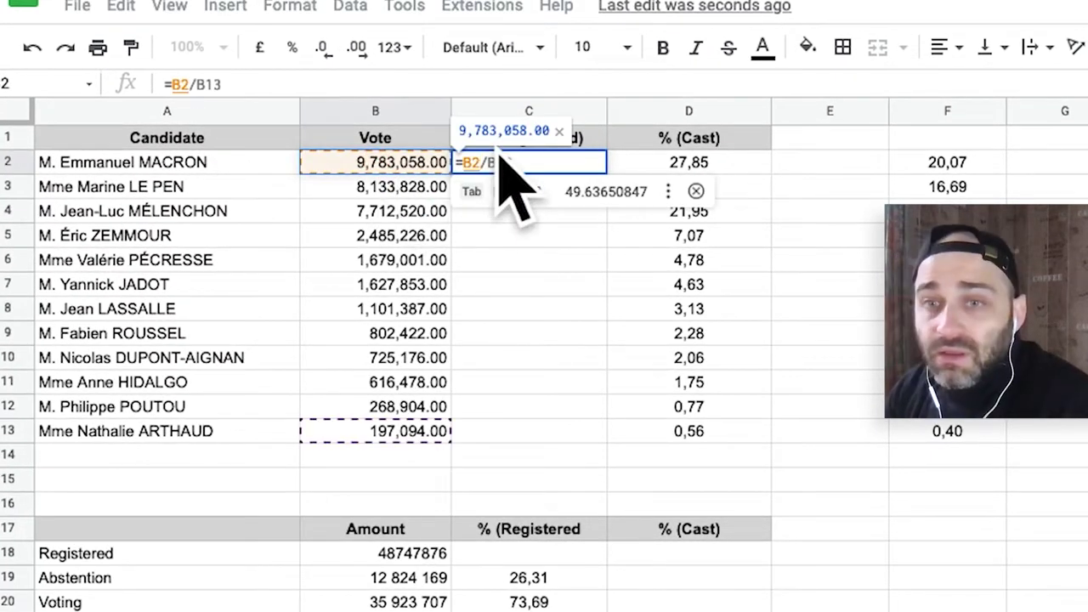
{"action": "key", "text": "BackSpace"}
{"action": "key", "text": "BackSpace"}
{"action": "key", "text": "BackSpace"}
{"action": "key", "text": "BackSpace"}
{"action": "type", "text": "*100"}
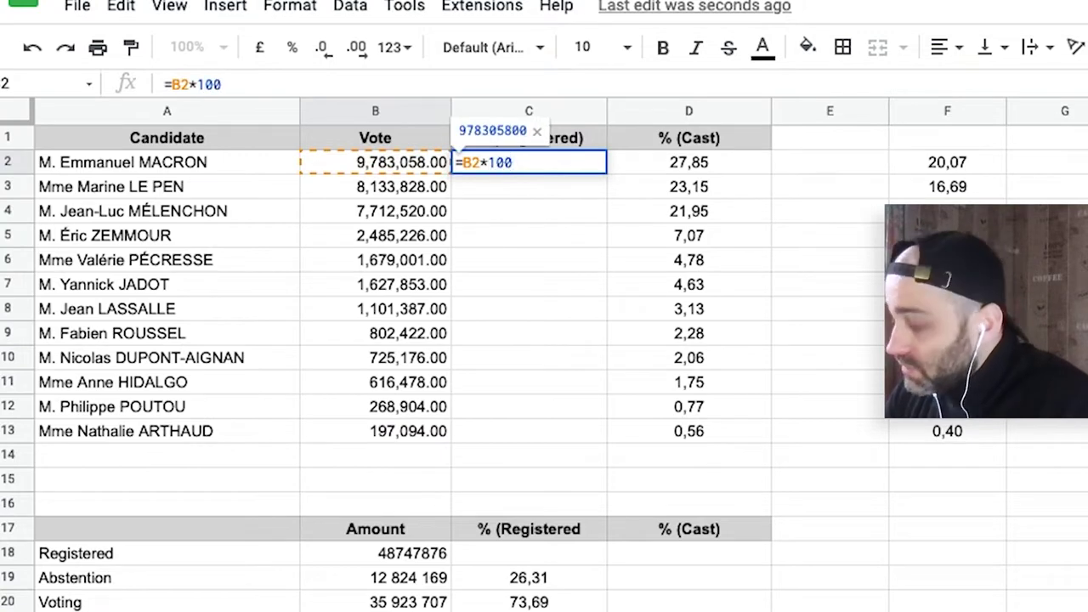
{"action": "type", "text": "/"}
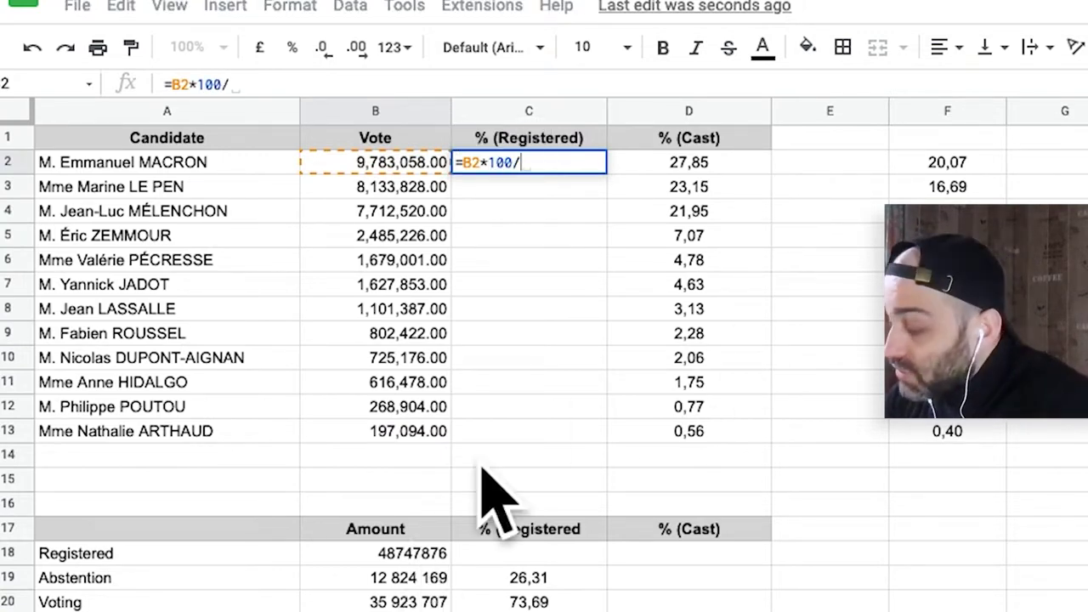
{"action": "type", "text": "4"}
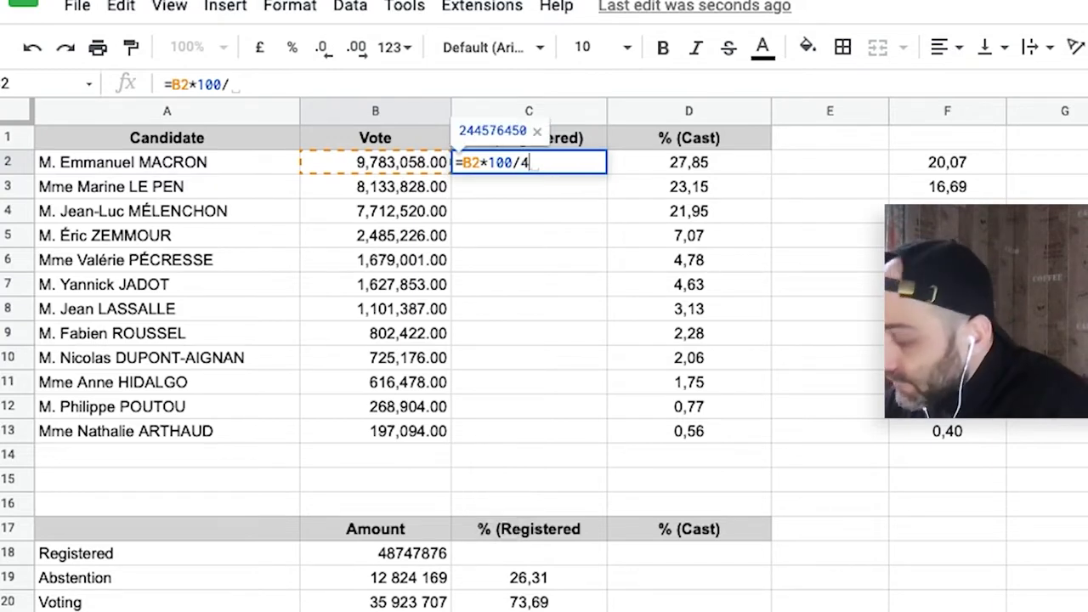
{"action": "type", "text": "8747876"}
{"action": "key", "text": "Return"}
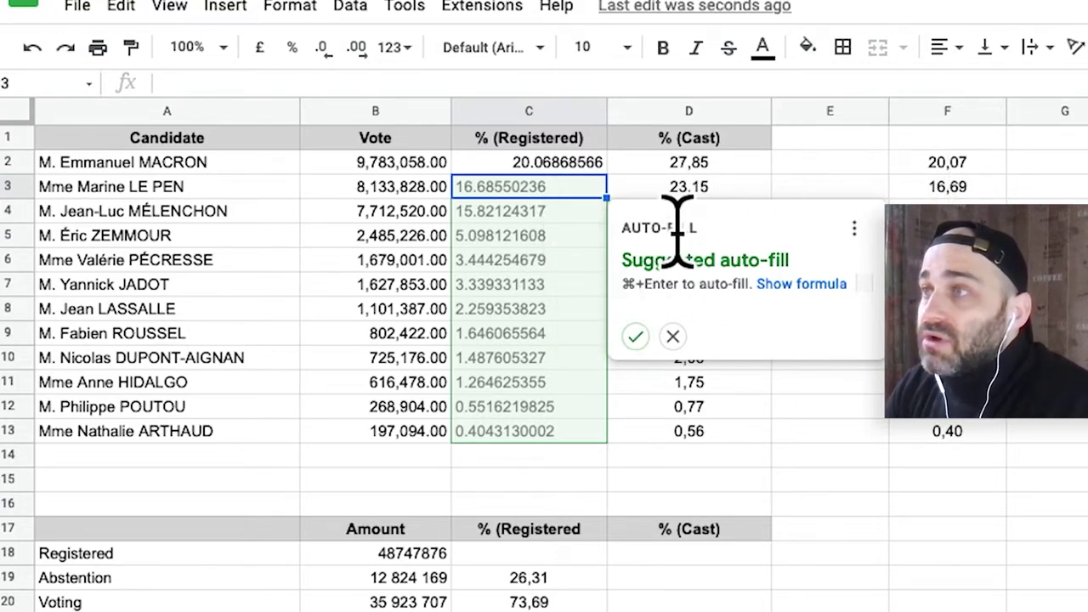
{"action": "left_click", "coordinate": [635, 337]}
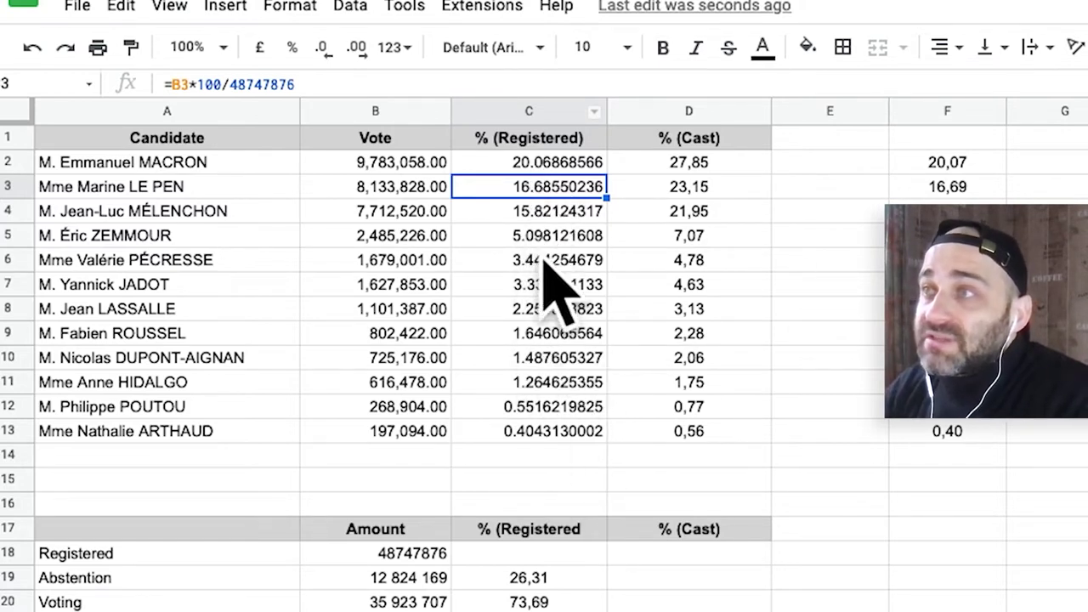
Change the text colour of A6:F13 and of B20:D23 to light grey.
{"action": "left_click_drag", "start_coordinate": [83, 267], "coordinate": [923, 435]}
{"action": "left_click", "coordinate": [763, 47]}
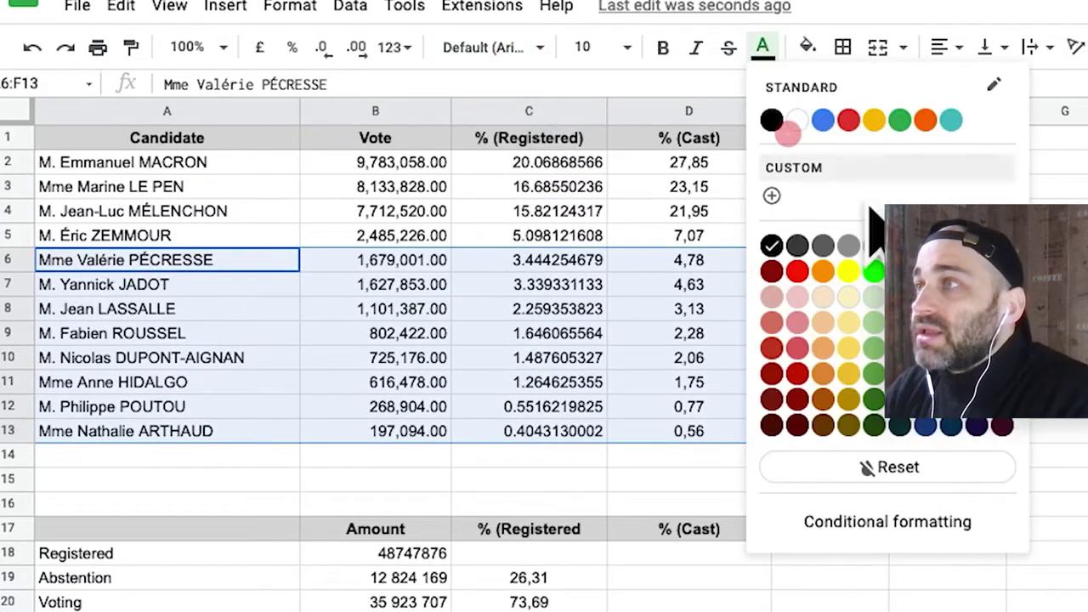
{"action": "left_click", "coordinate": [944, 243]}
{"action": "left_click_drag", "start_coordinate": [343, 402], "coordinate": [511, 442]}
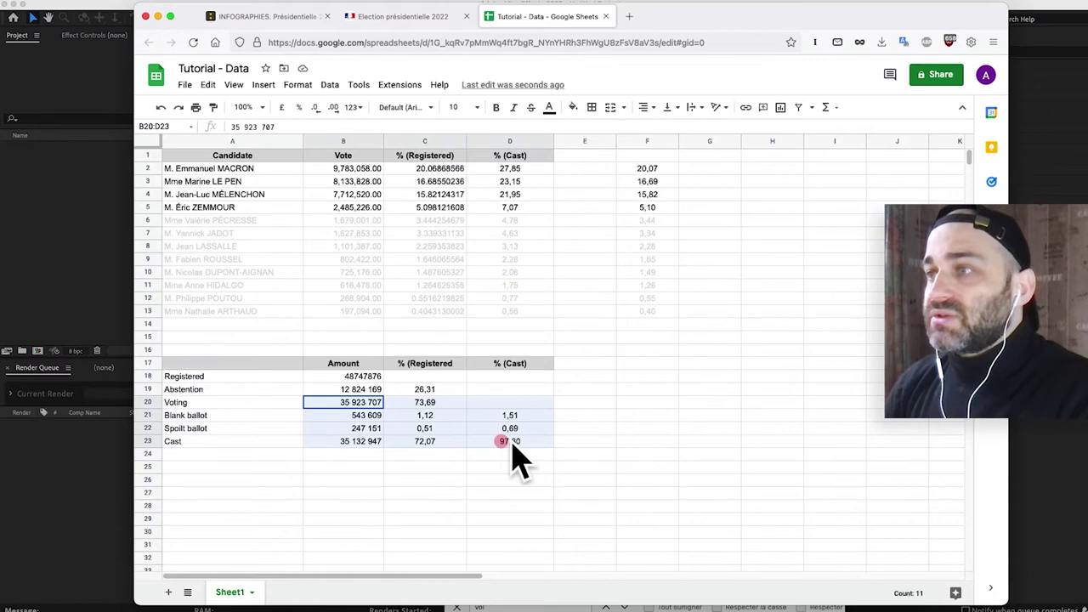
{"action": "left_click", "coordinate": [549, 107]}
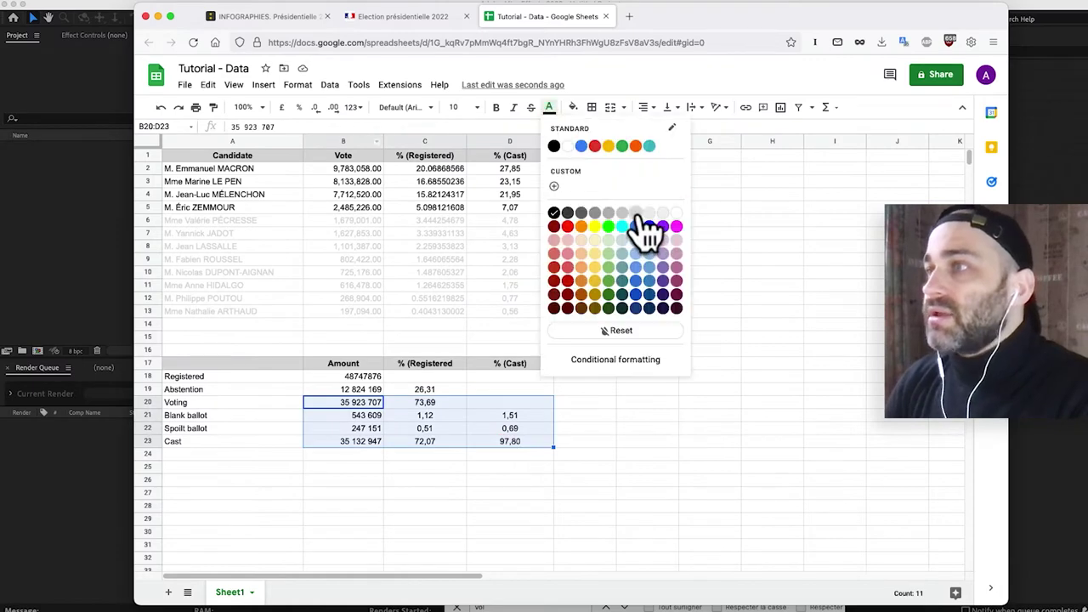
{"action": "left_click", "coordinate": [704, 223]}
{"action": "left_click", "coordinate": [581, 454]}
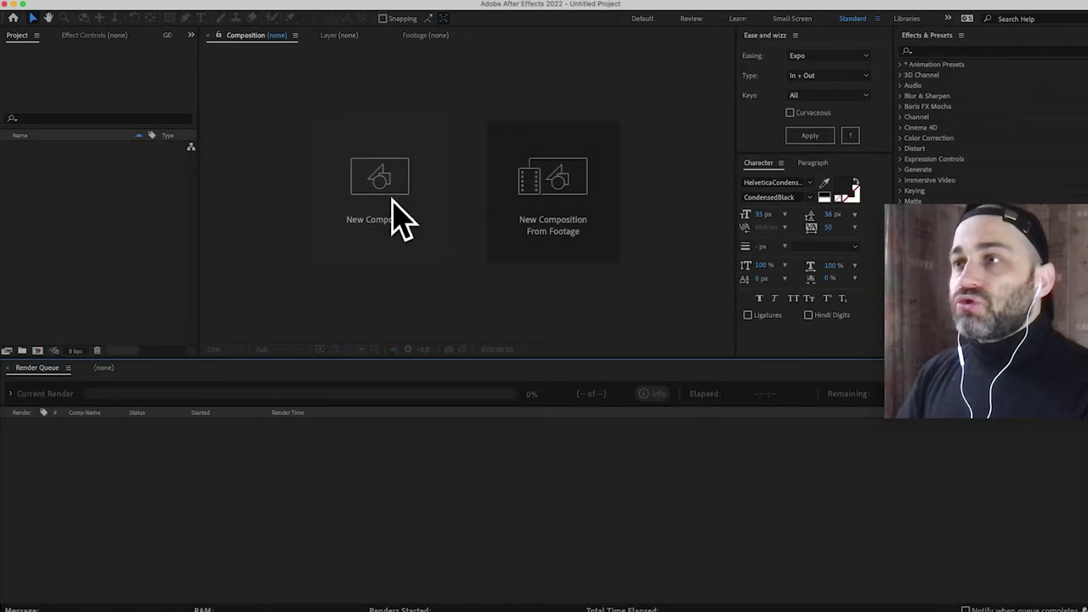
Switch to After Effects and create a 1920 x 1080, 25 fps, 30-second composition named BARCHART01_V01.
{"action": "left_click", "coordinate": [394, 213]}
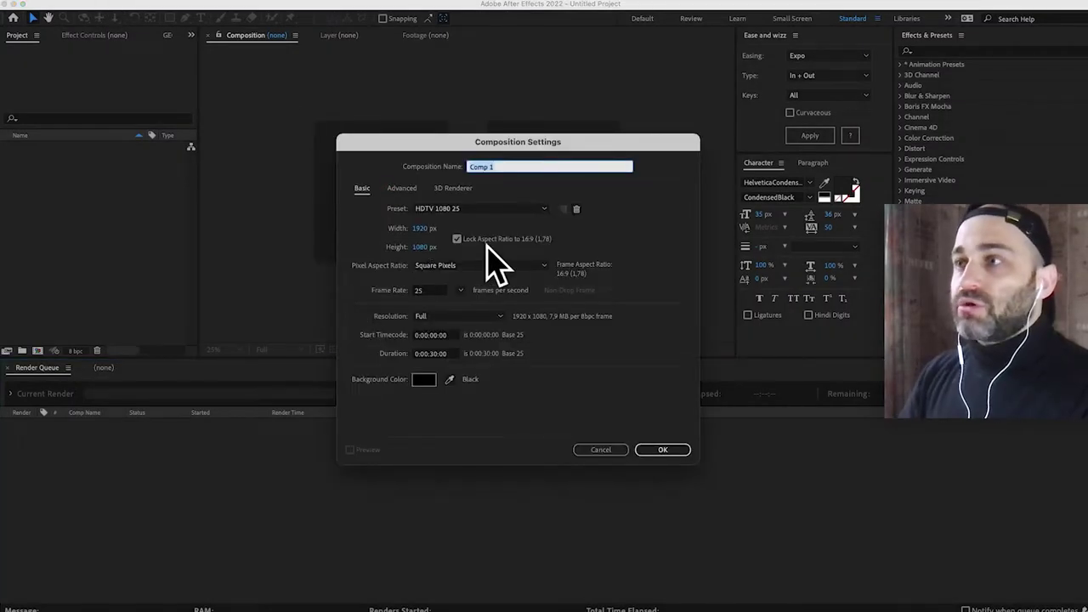
{"action": "type", "text": "BAR"}
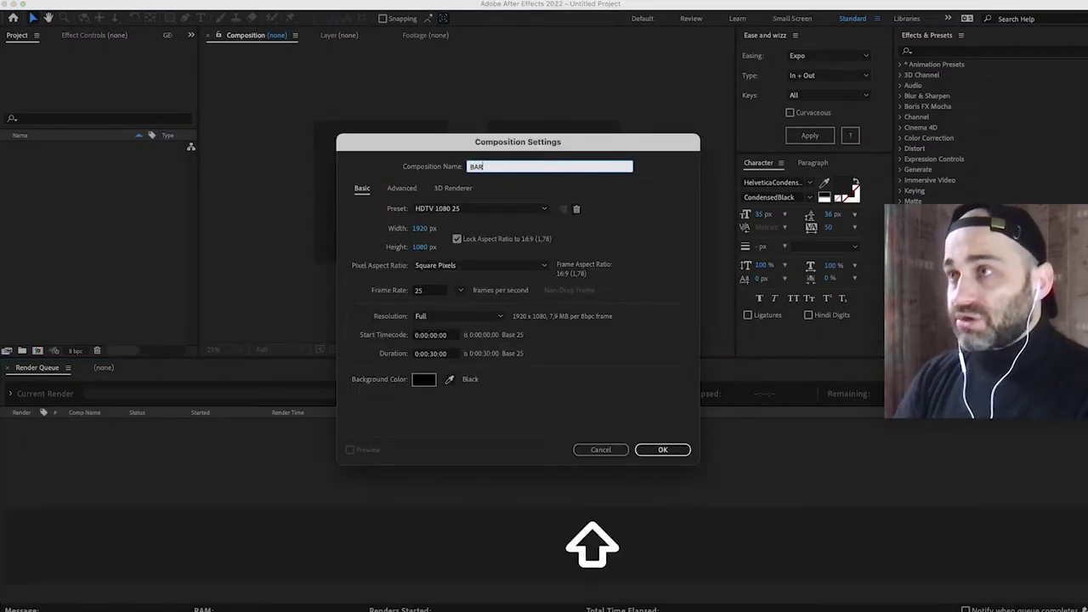
{"action": "type", "text": "CHART01_V01"}
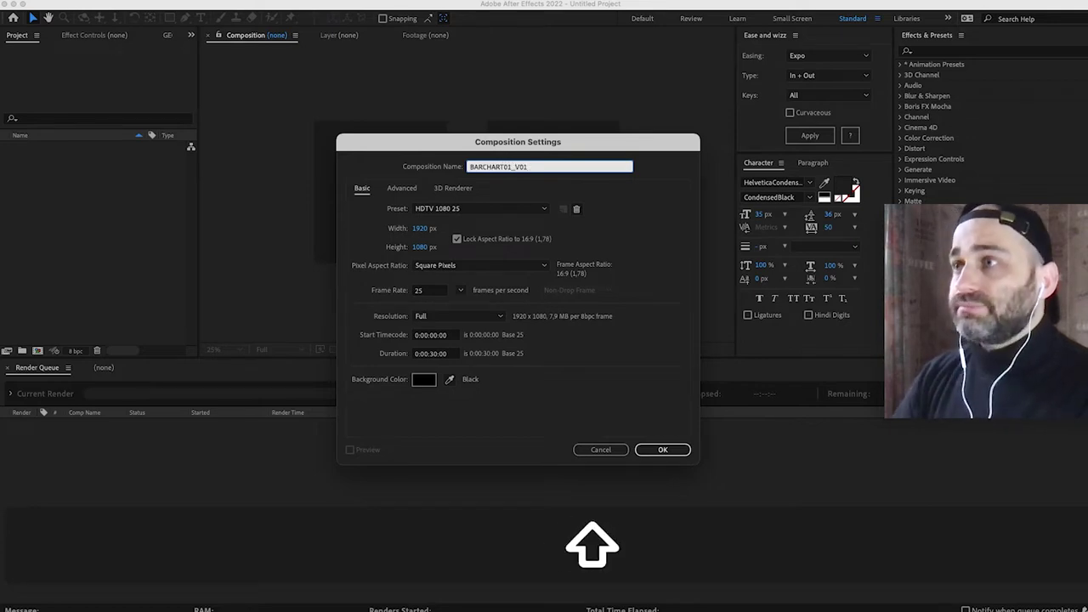
{"action": "key", "text": "Return"}
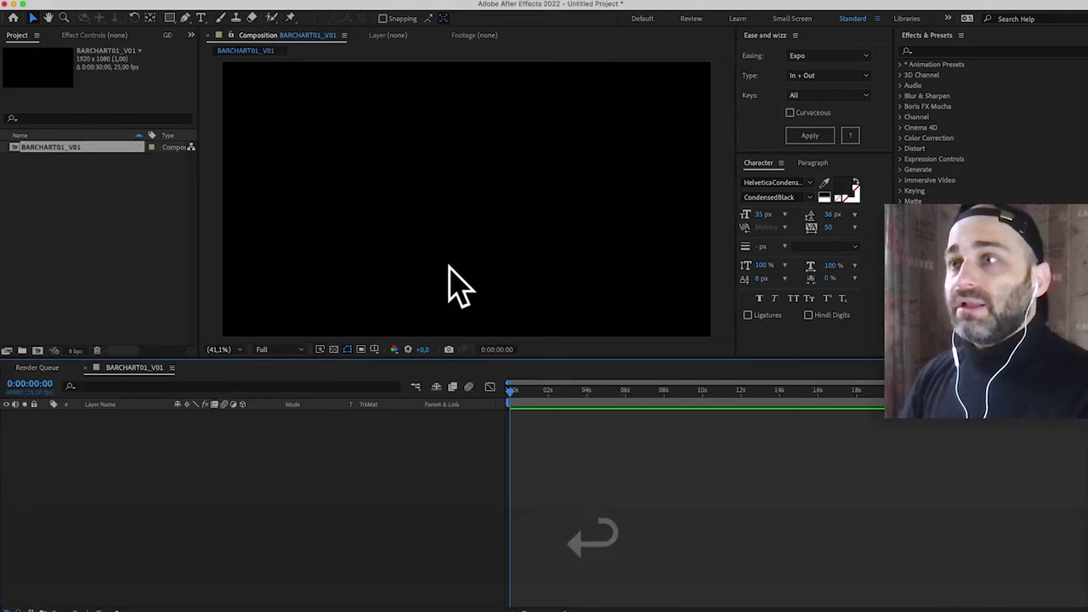
Save the project as BarChart_V01.aep in the 02-PROJECT folder.
{"action": "left_click", "coordinate": [106, 3]}
{"action": "mouse_move", "coordinate": [120, 124]}
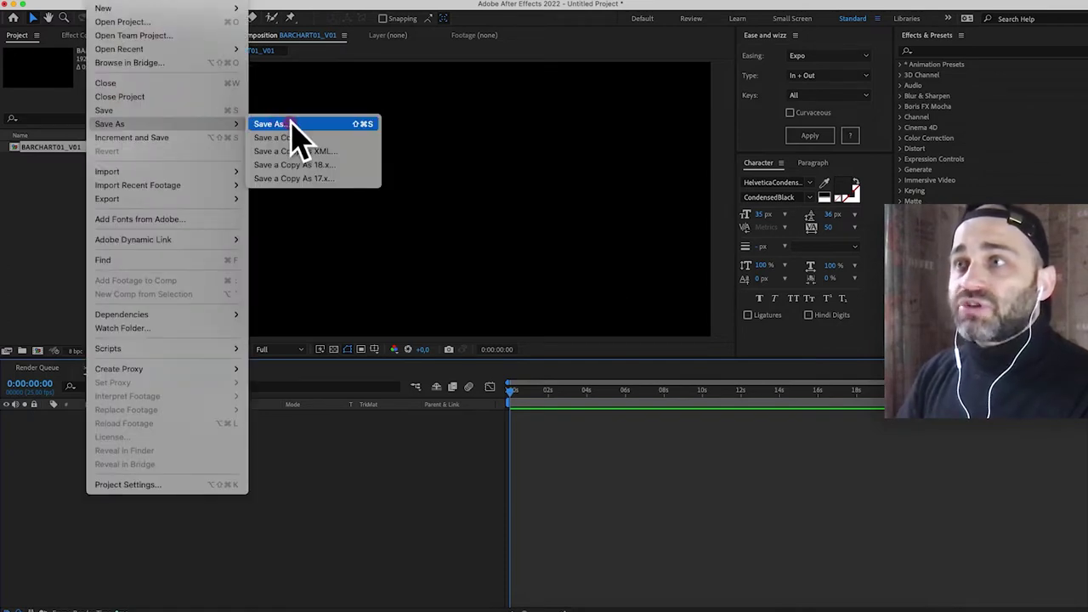
{"action": "left_click", "coordinate": [292, 126]}
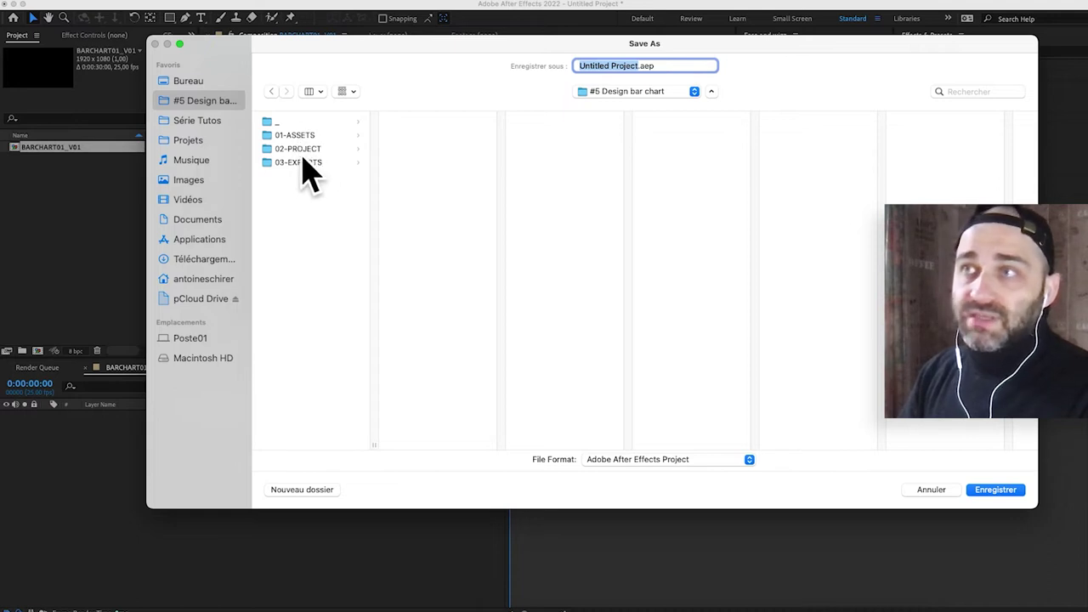
{"action": "left_click", "coordinate": [305, 151]}
{"action": "left_click", "coordinate": [638, 66]}
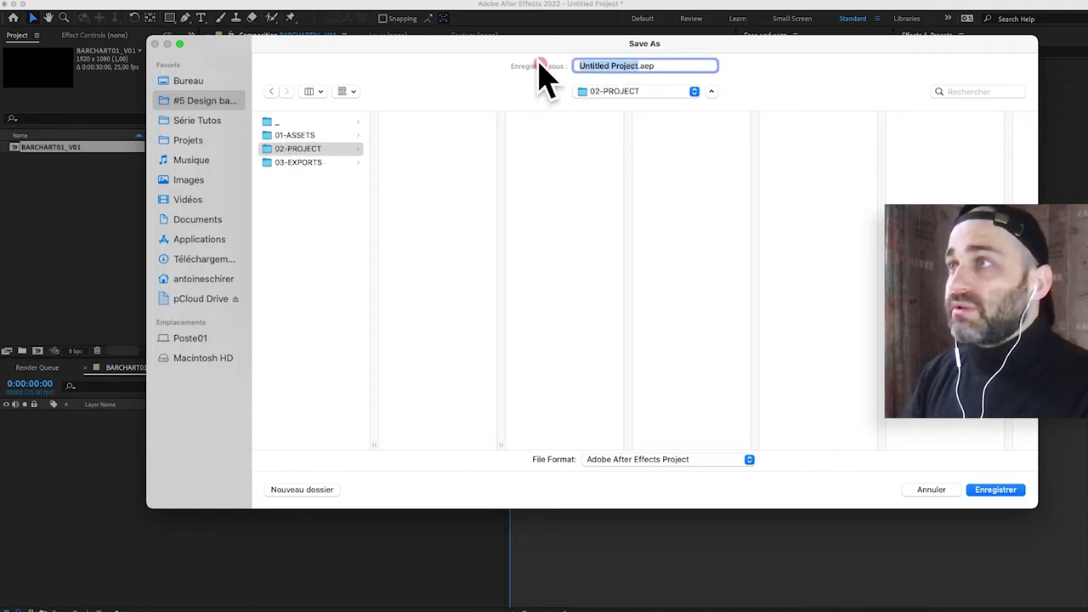
{"action": "type", "text": "BarChar"}
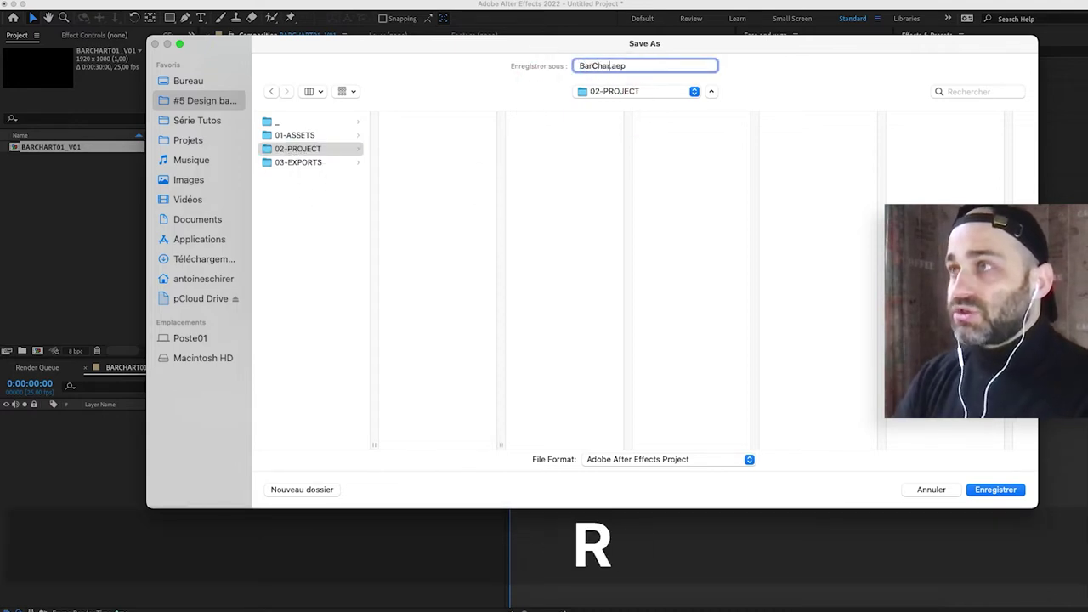
{"action": "type", "text": "t_V01"}
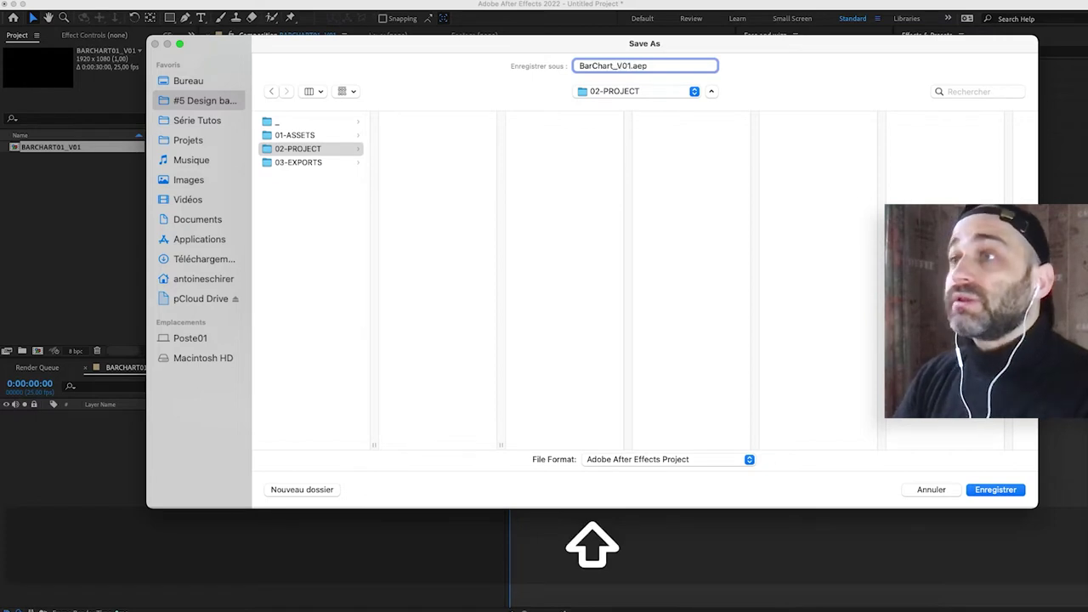
{"action": "key", "text": "Return"}
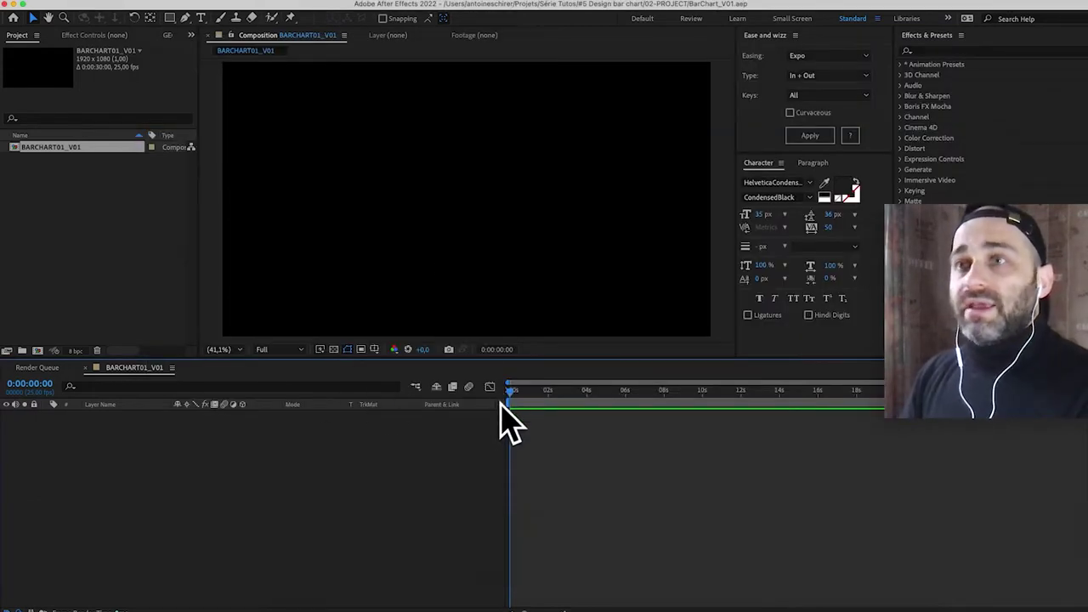
Create a project folder named 01-COMPS, move the BARCHART01_V01 composition into it and expand the folder.
{"action": "left_click", "coordinate": [22, 350]}
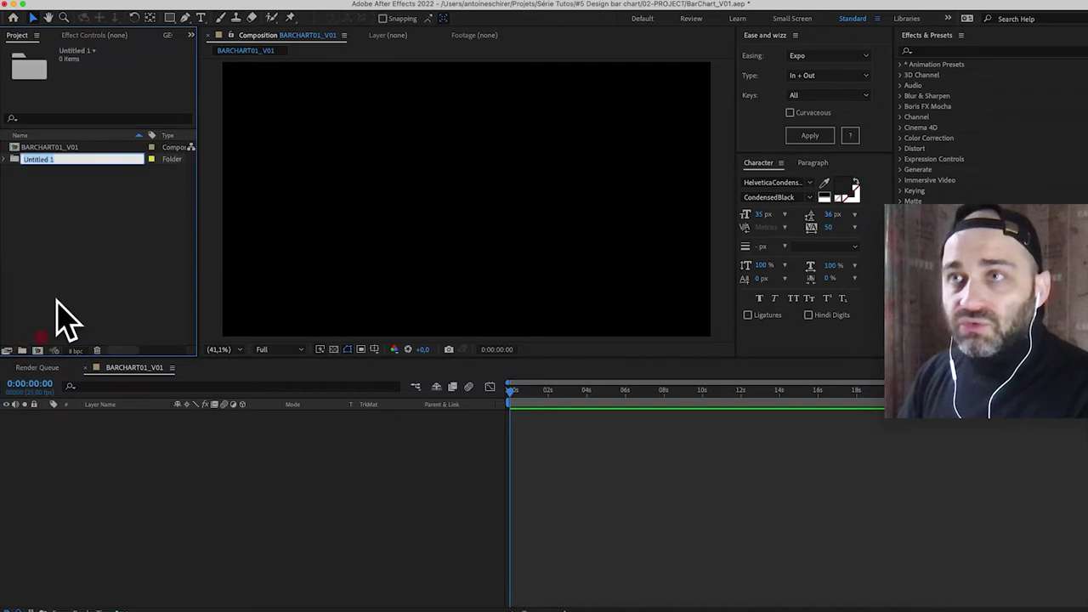
{"action": "type", "text": "01-"}
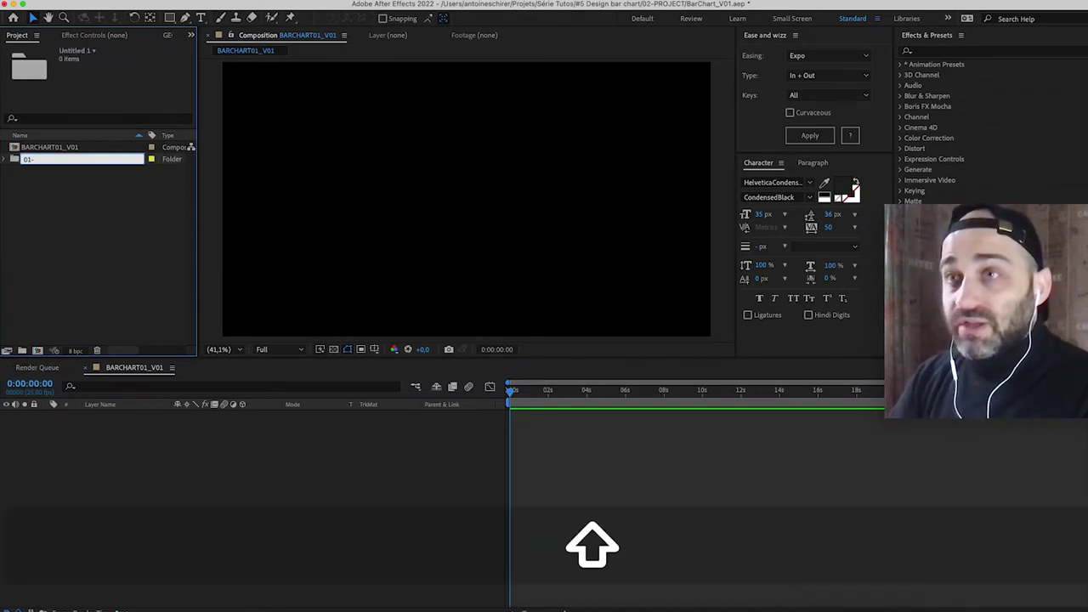
{"action": "type", "text": "COMPS"}
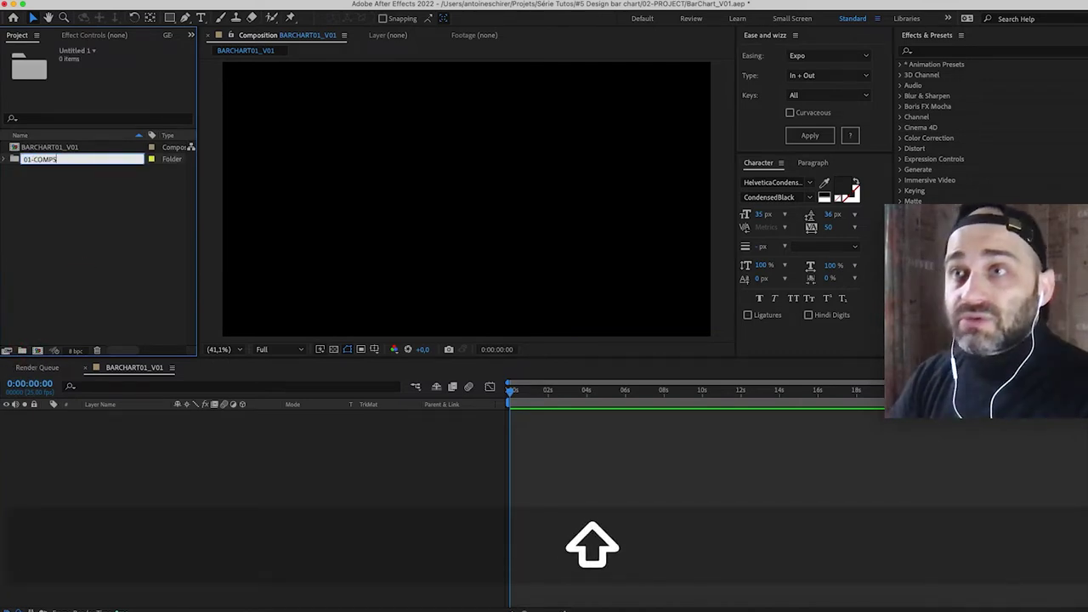
{"action": "key", "text": "Return"}
{"action": "left_click_drag", "start_coordinate": [56, 161], "coordinate": [54, 148]}
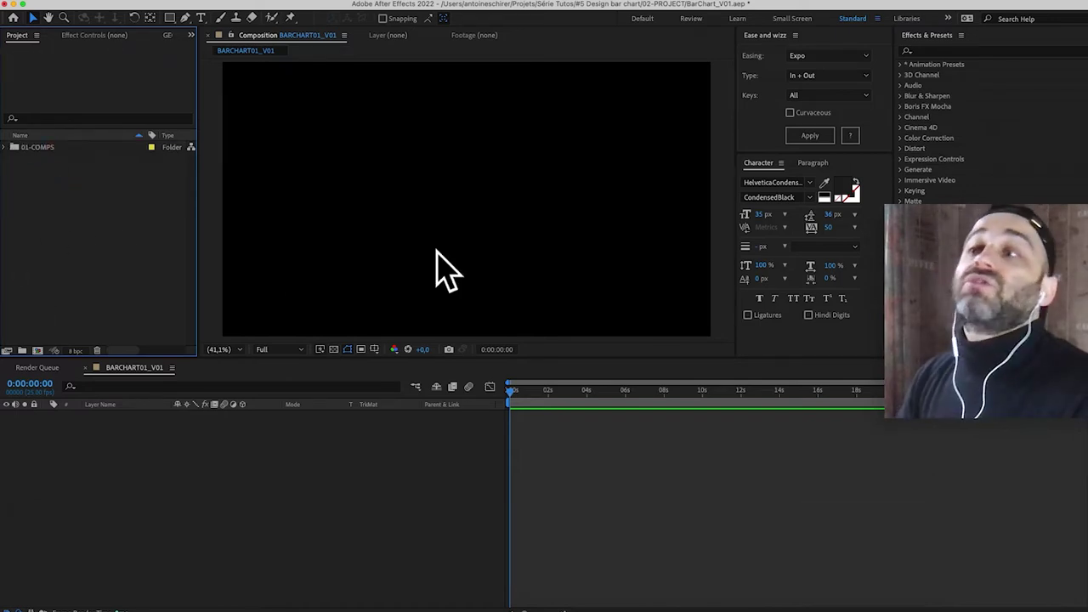
{"action": "left_click", "coordinate": [5, 147]}
{"action": "left_click", "coordinate": [39, 159]}
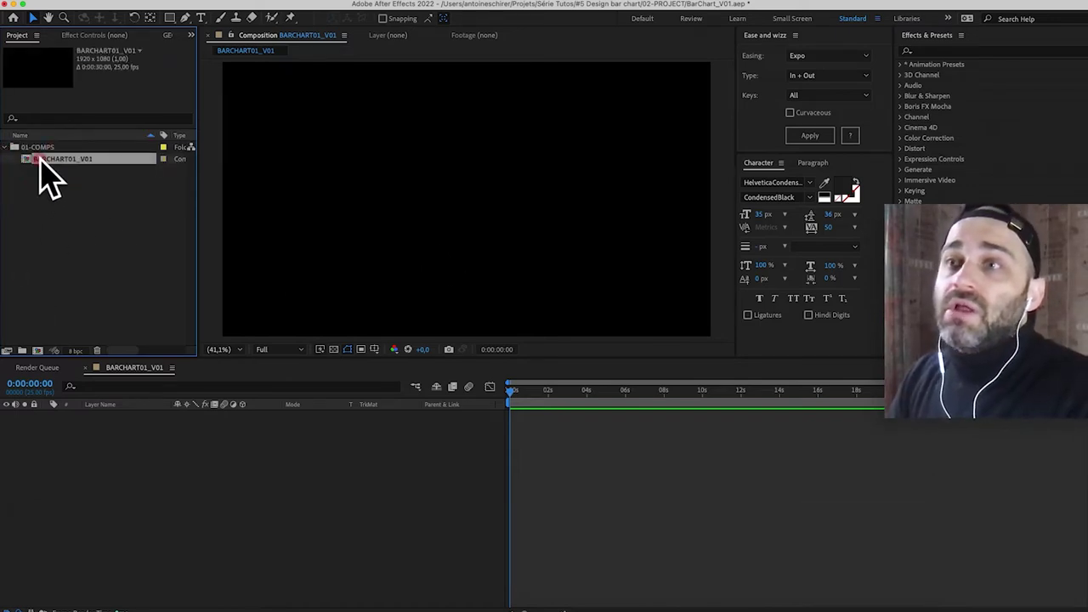
{"action": "left_click", "coordinate": [91, 162]}
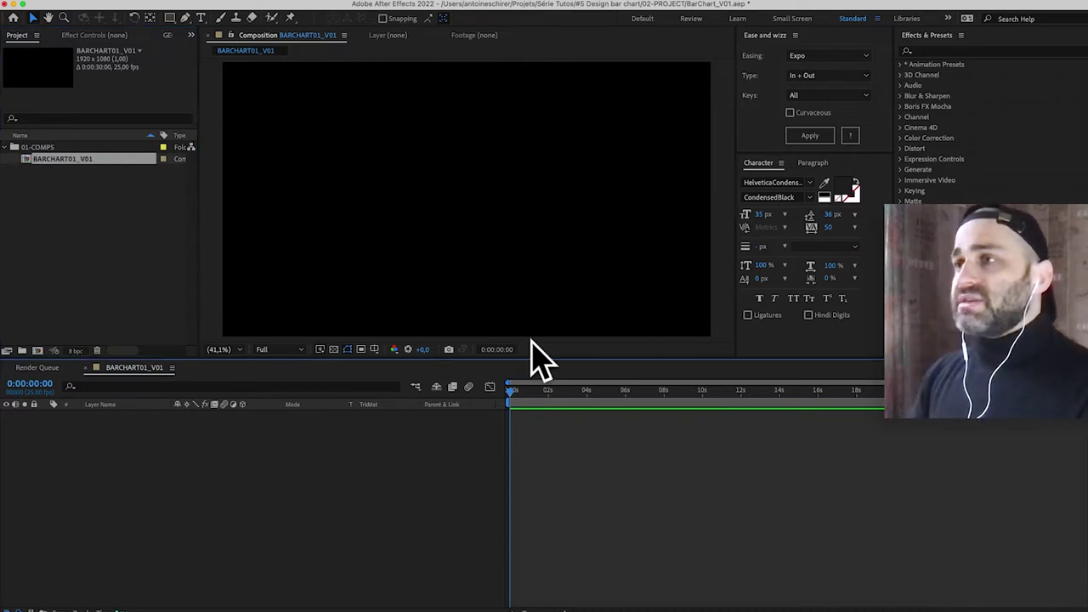
Bring up the finished reference bar chart image, examine its layout and return to the After Effects composition.
{"action": "key", "text": "super+Tab"}
{"action": "left_click", "coordinate": [591, 331]}
{"action": "left_click_drag", "start_coordinate": [522, 188], "coordinate": [476, 158]}
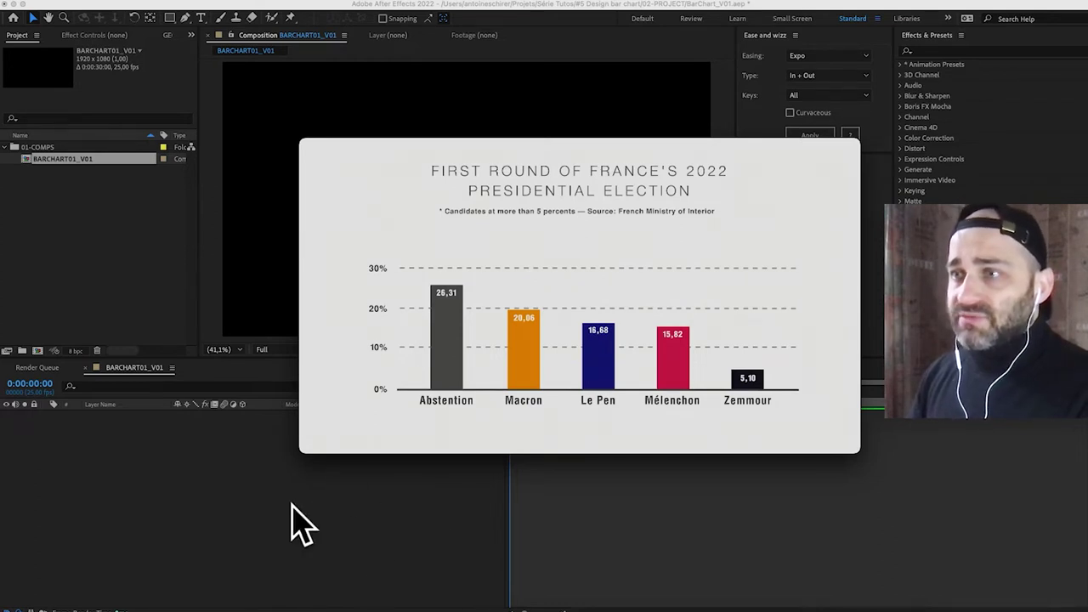
{"action": "left_click", "coordinate": [235, 465]}
Create a light grey (DDDDDD) 1920 x 1080 solid named Background and lock its layer.
{"action": "right_click", "coordinate": [275, 447]}
{"action": "mouse_move", "coordinate": [352, 459]}
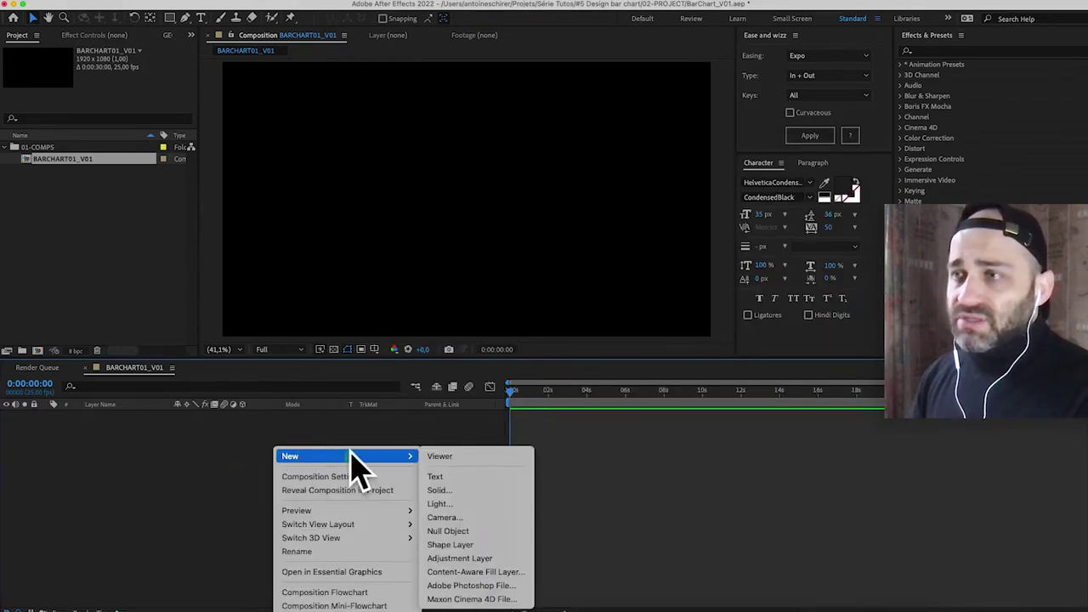
{"action": "left_click", "coordinate": [459, 490]}
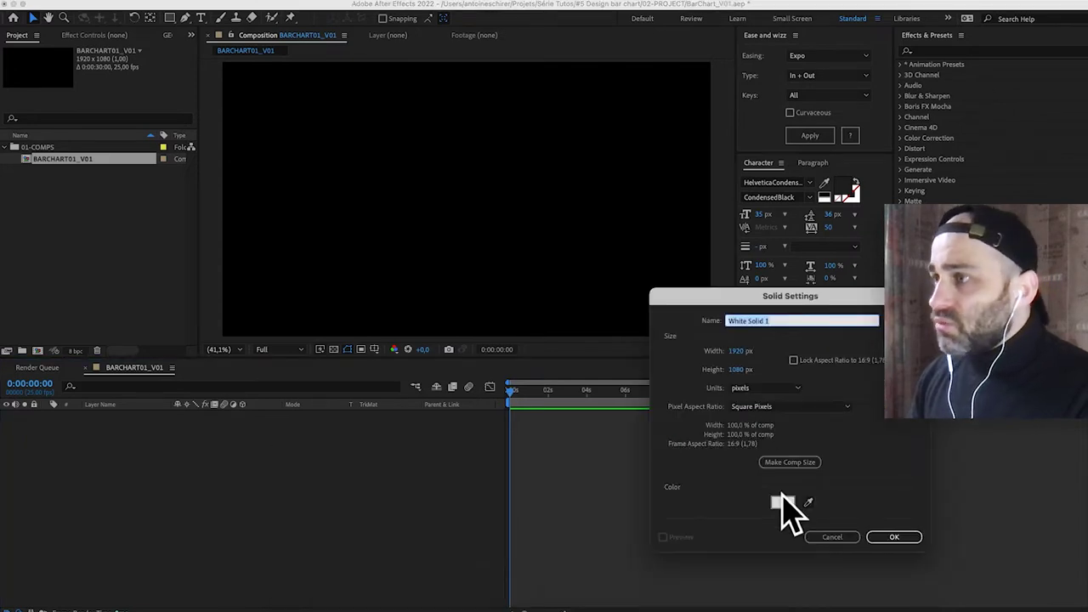
{"action": "left_click", "coordinate": [782, 504]}
{"action": "left_click_drag", "start_coordinate": [646, 367], "coordinate": [636, 369]}
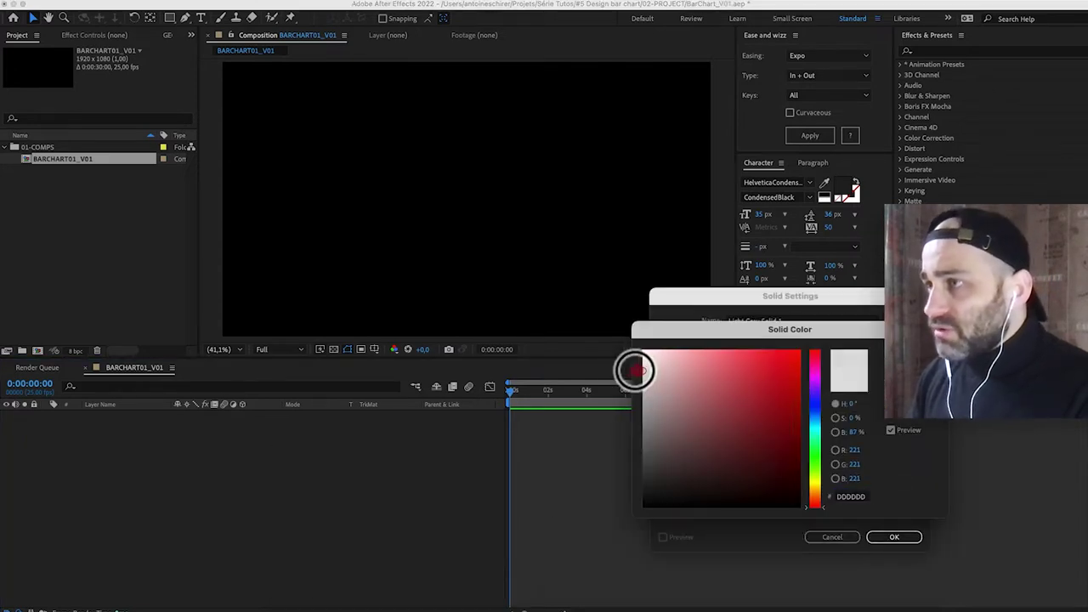
{"action": "key", "text": "Return"}
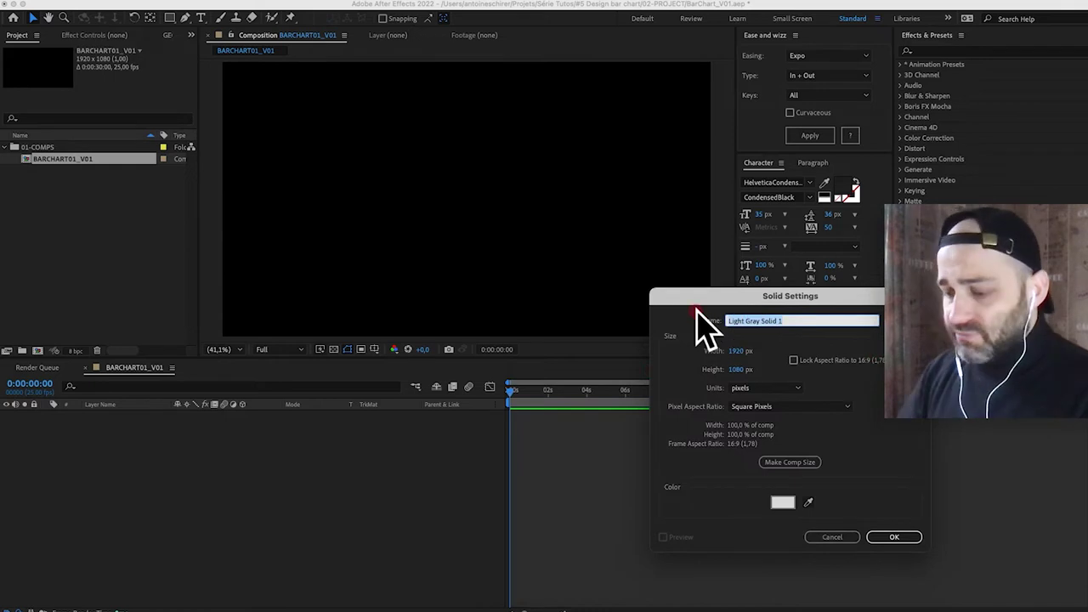
{"action": "type", "text": "Background"}
{"action": "key", "text": "Return"}
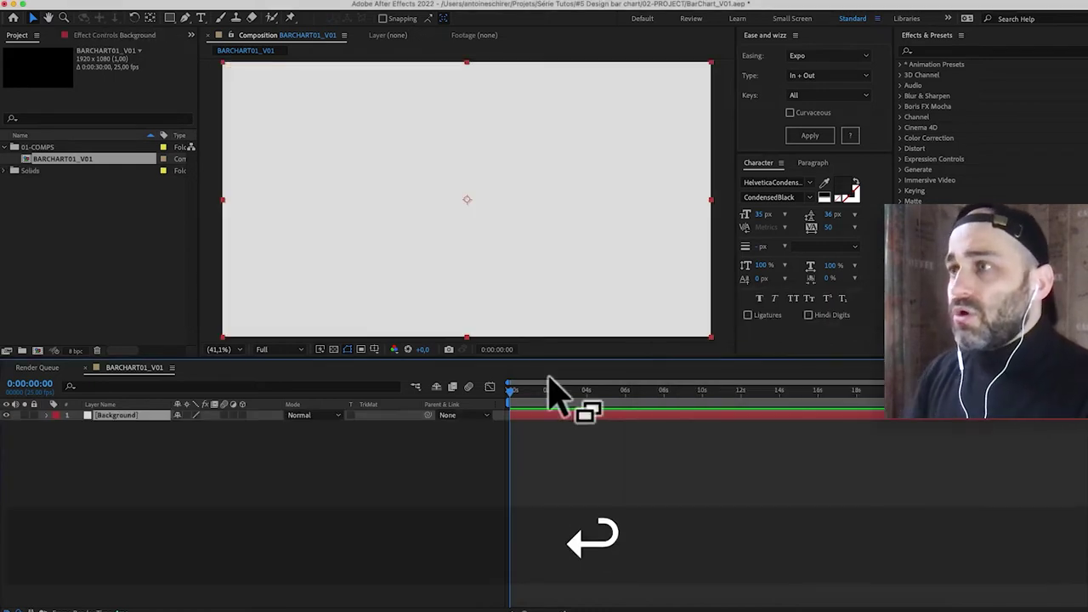
{"action": "left_click", "coordinate": [94, 442]}
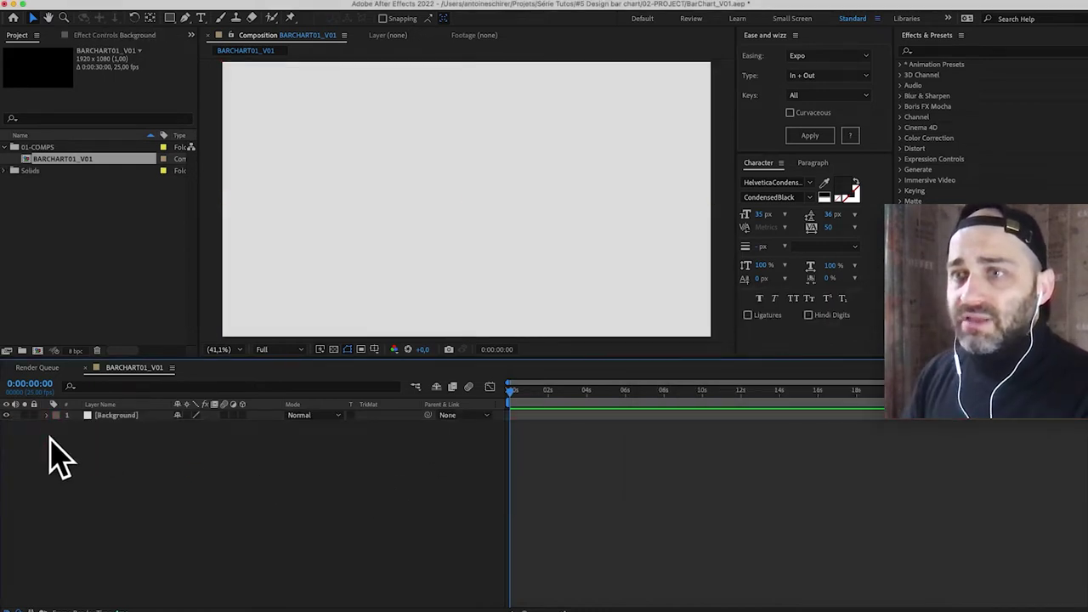
{"action": "left_click", "coordinate": [34, 415]}
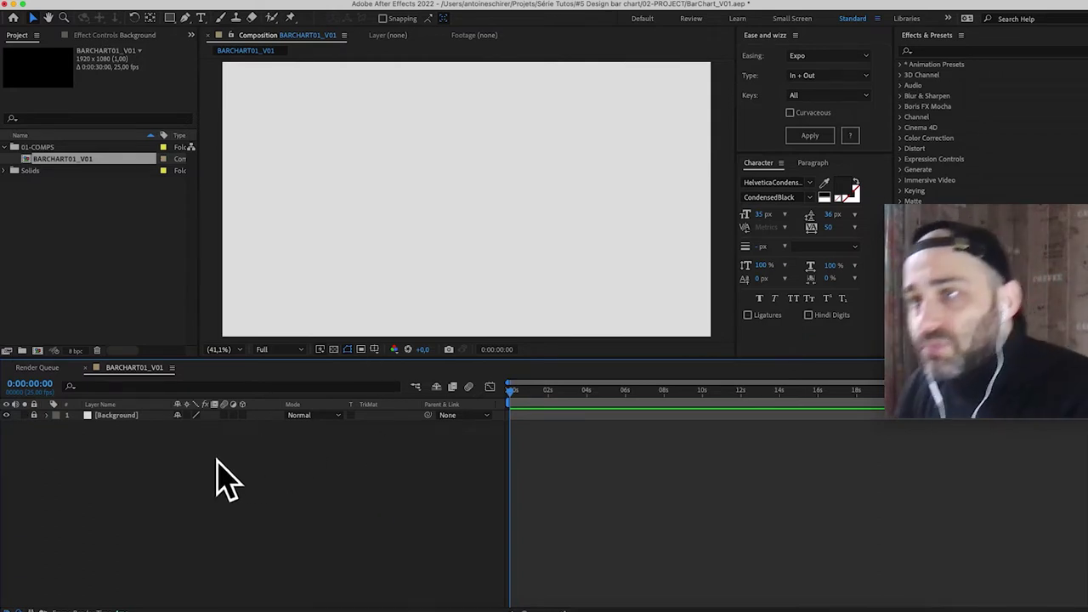
Check the bars, labels and scale lines in the reference chart image again and return to After Effects.
{"action": "key", "text": "Tab"}
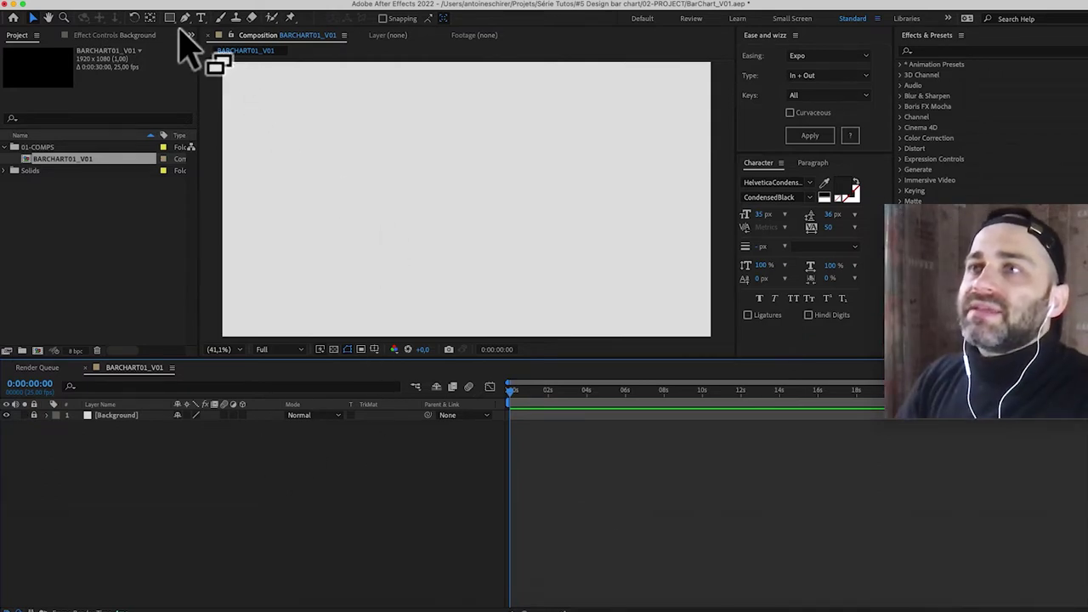
{"action": "key", "text": "super+Tab"}
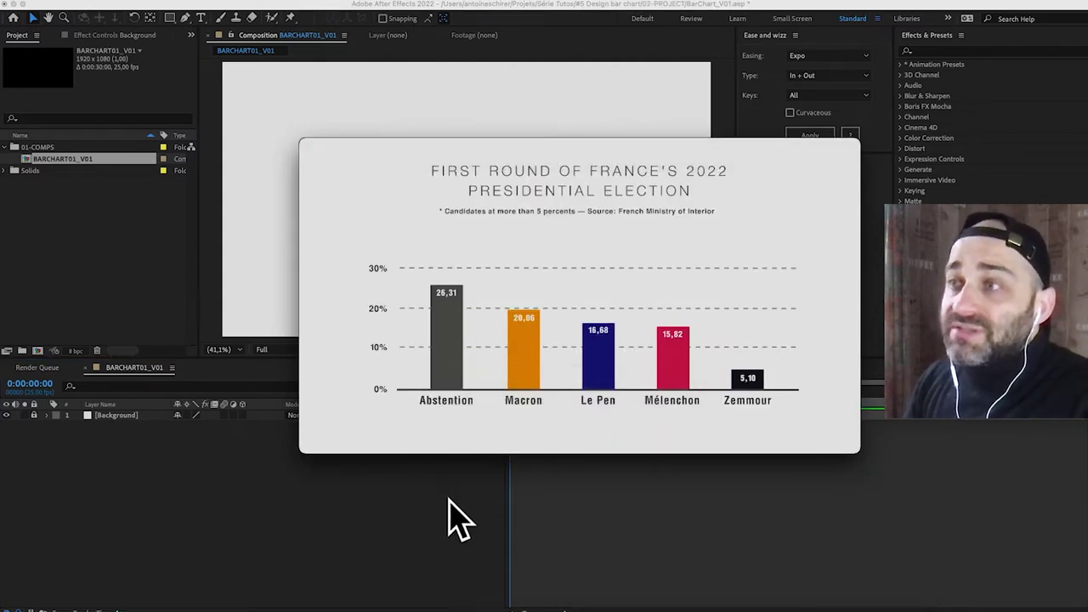
{"action": "mouse_move", "coordinate": [438, 414]}
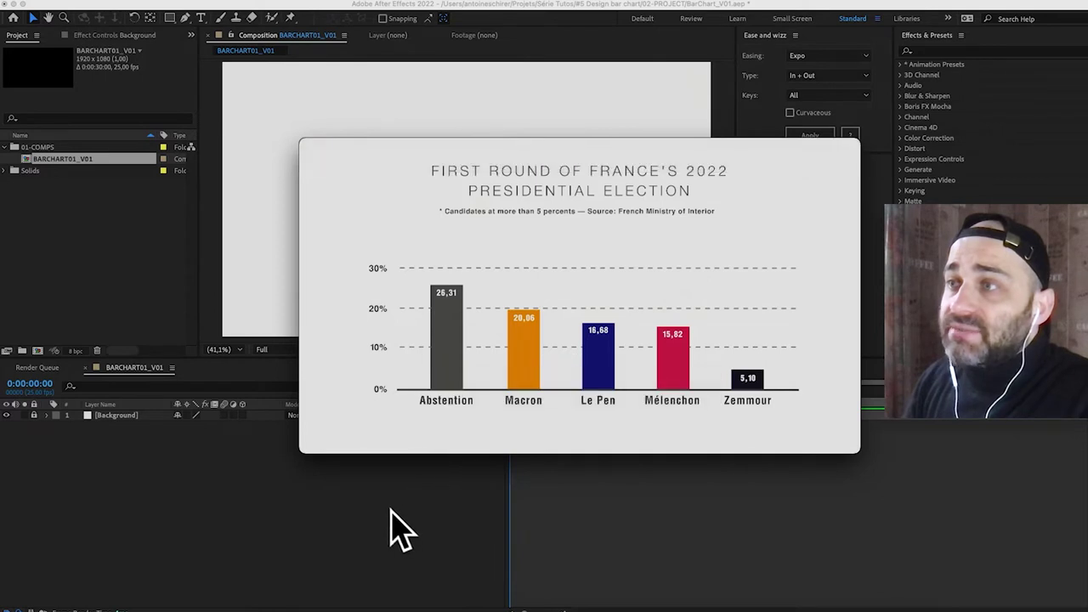
{"action": "key", "text": "super+Tab"}
Draw a vertical orange rectangle about 92 px wide and 746 px high in the left part of the composition and select its layer.
{"action": "left_click", "coordinate": [170, 19]}
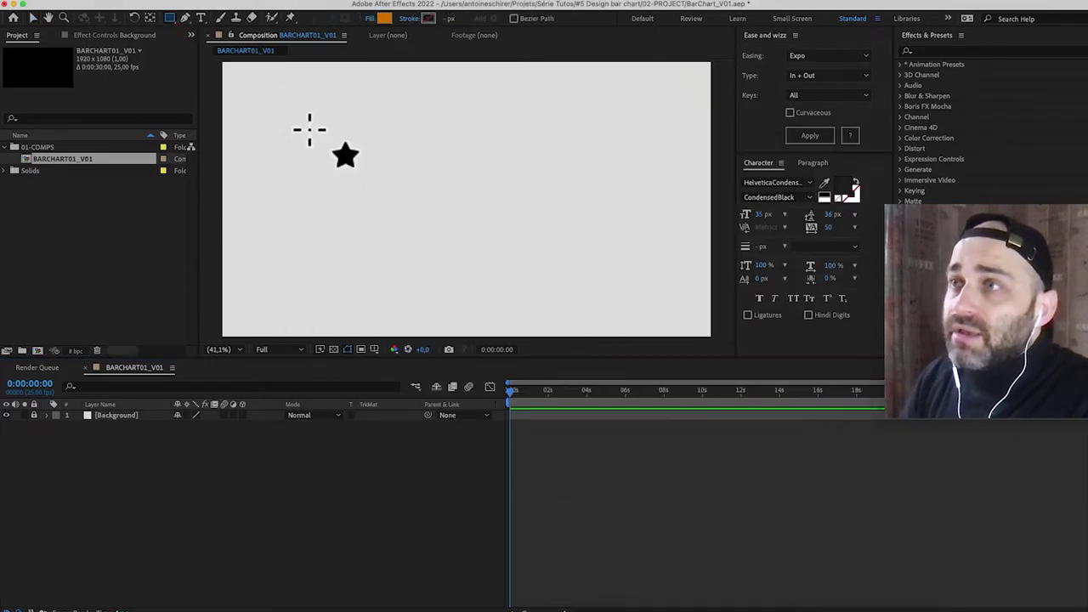
{"action": "left_click_drag", "start_coordinate": [291, 112], "coordinate": [314, 302]}
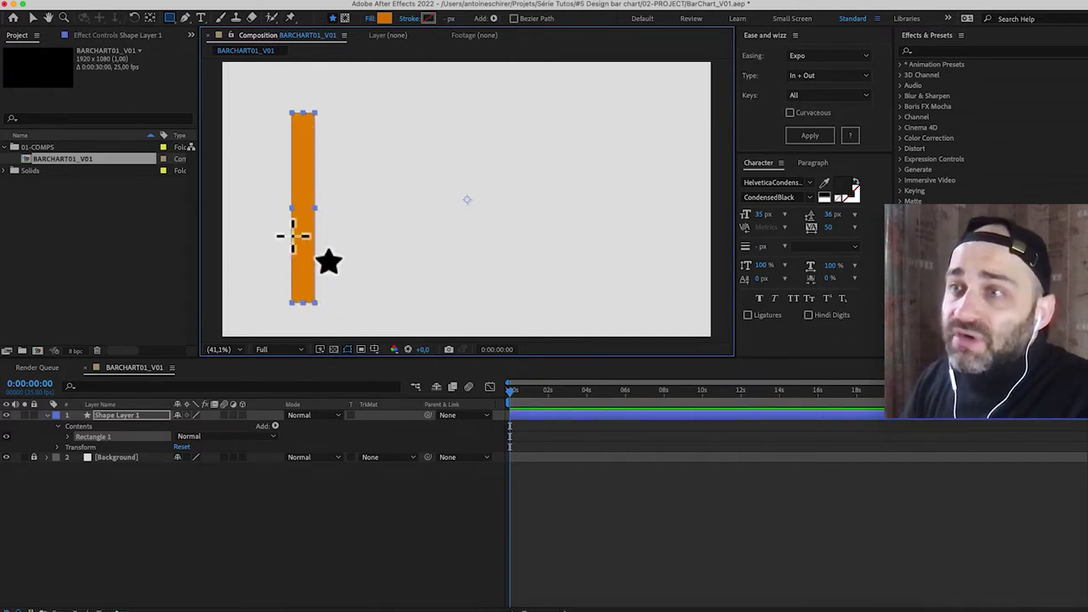
{"action": "left_click", "coordinate": [123, 417]}
{"action": "key", "text": "Return"}
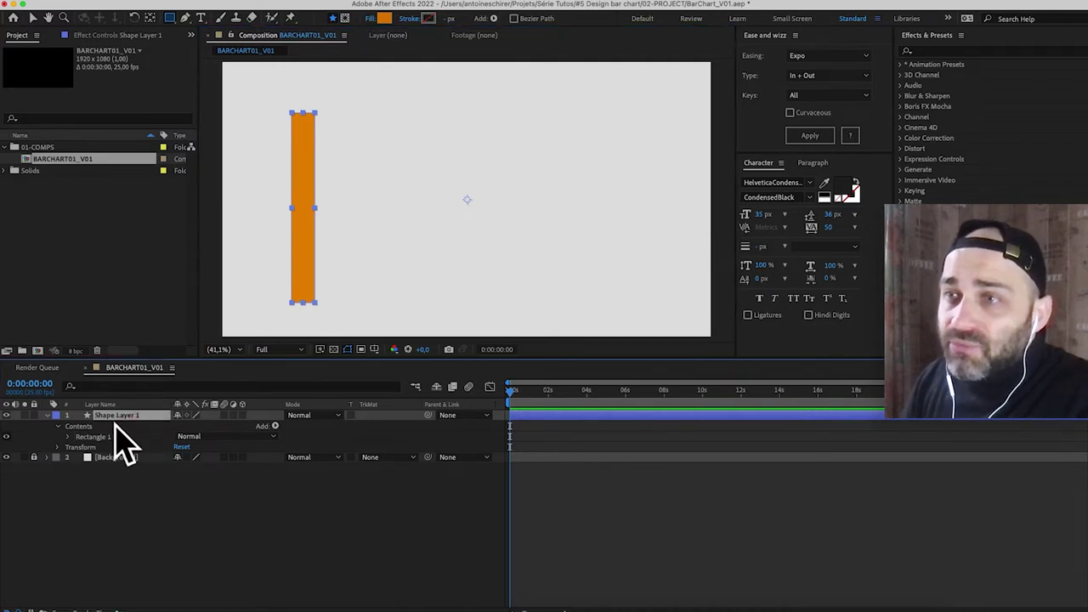
Examine the bar layer's Scale property and its modified shape properties, including rectangle size, fill colour and position.
{"action": "key", "text": "s"}
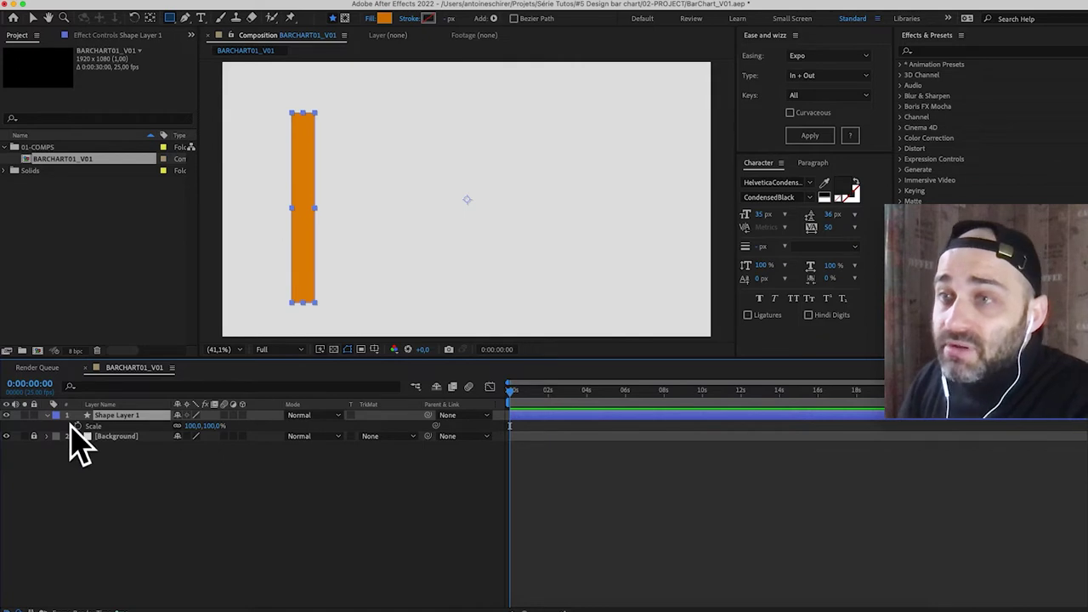
{"action": "key", "text": "u"}
{"action": "key", "text": "u"}
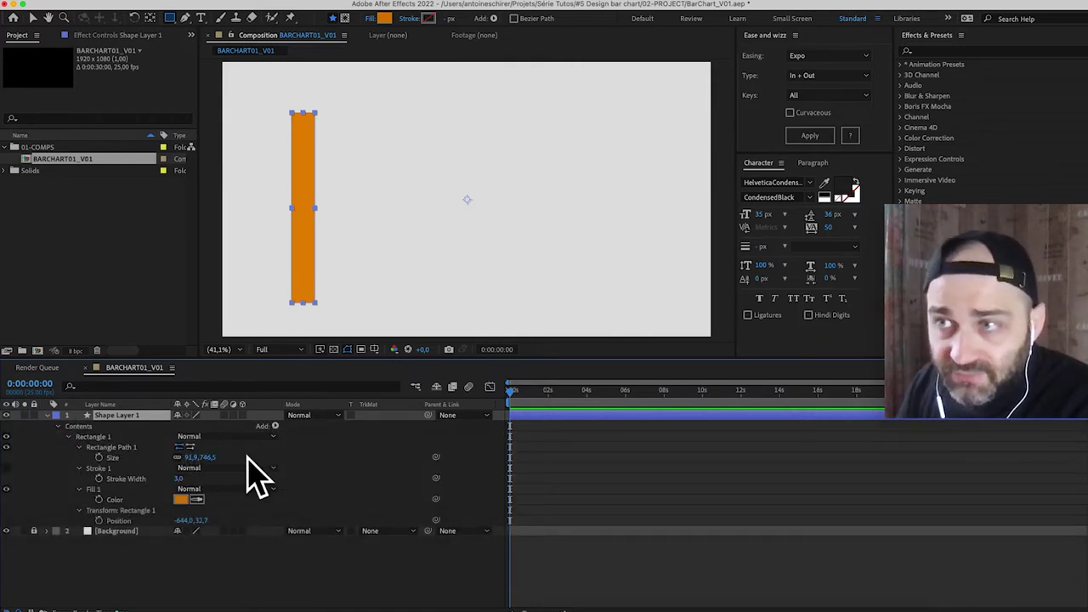
Unlink the bar layer's scale proportions and move its anchor point to the bottom centre of the bar.
{"action": "key", "text": "s"}
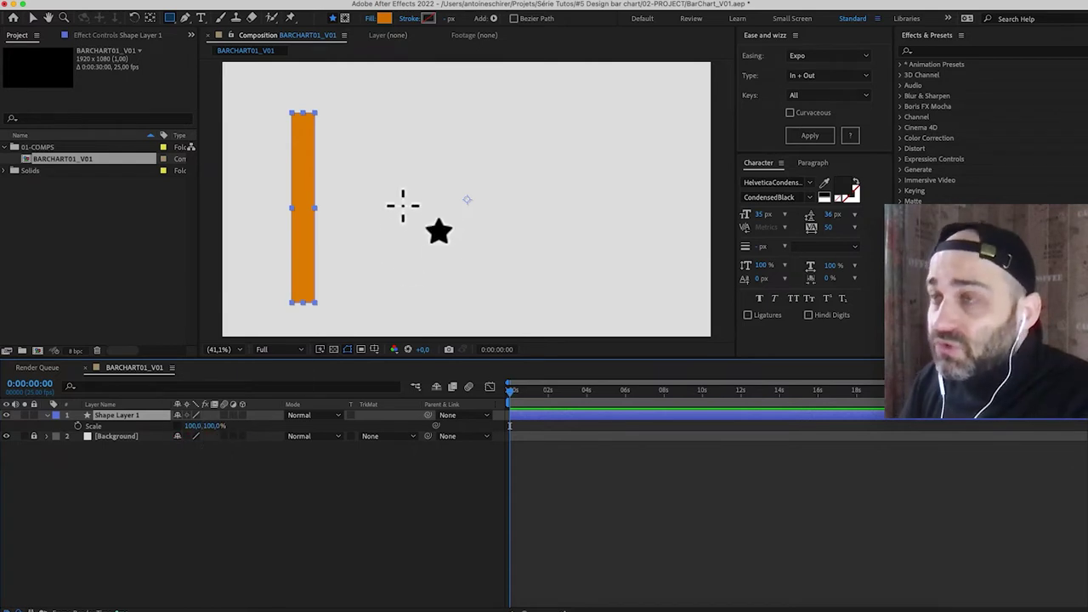
{"action": "key", "text": "y"}
{"action": "left_click_drag", "start_coordinate": [464, 203], "coordinate": [302, 302]}
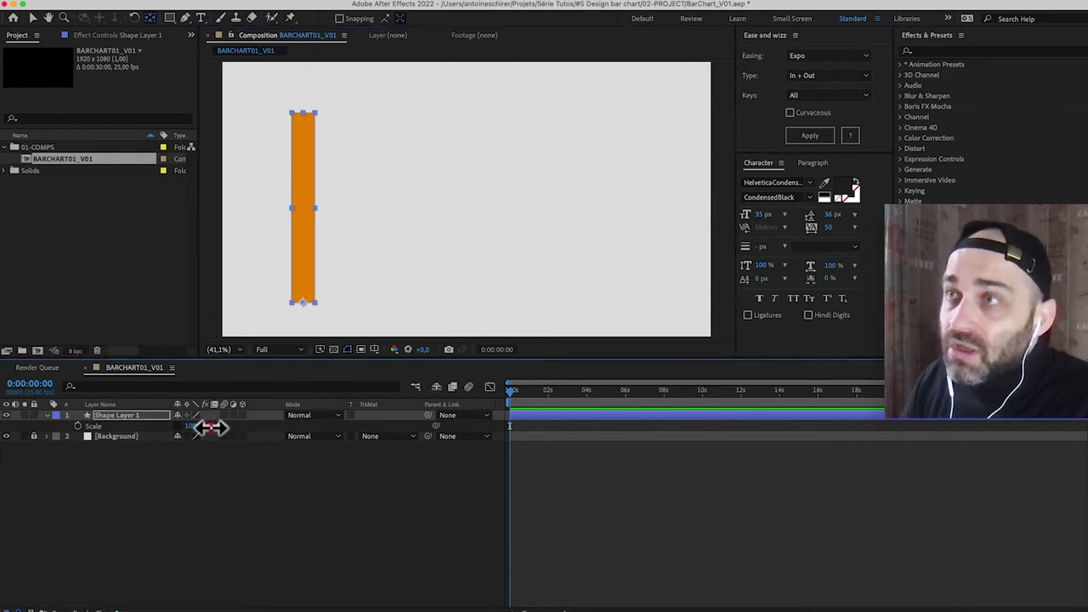
Try varying the bar's vertical scale from its base, and reset it to 100%.
{"action": "mouse_move", "coordinate": [213, 431]}
{"action": "left_mouse_down"}
{"action": "mouse_move", "coordinate": [170, 432]}
{"action": "mouse_move", "coordinate": [223, 429]}
{"action": "left_mouse_up"}
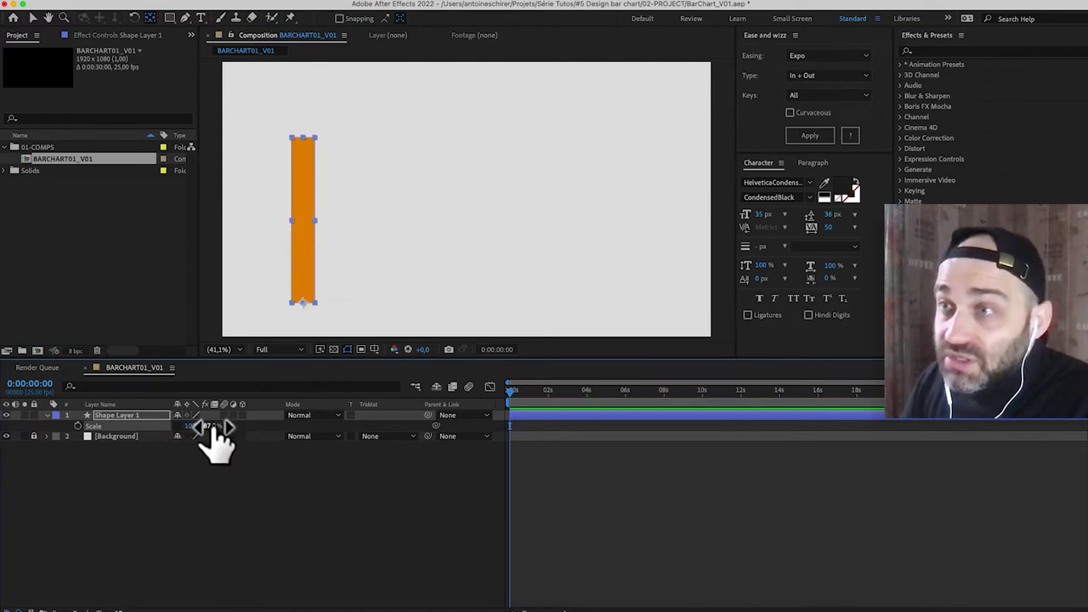
{"action": "left_click", "coordinate": [214, 426]}
{"action": "type", "text": "100"}
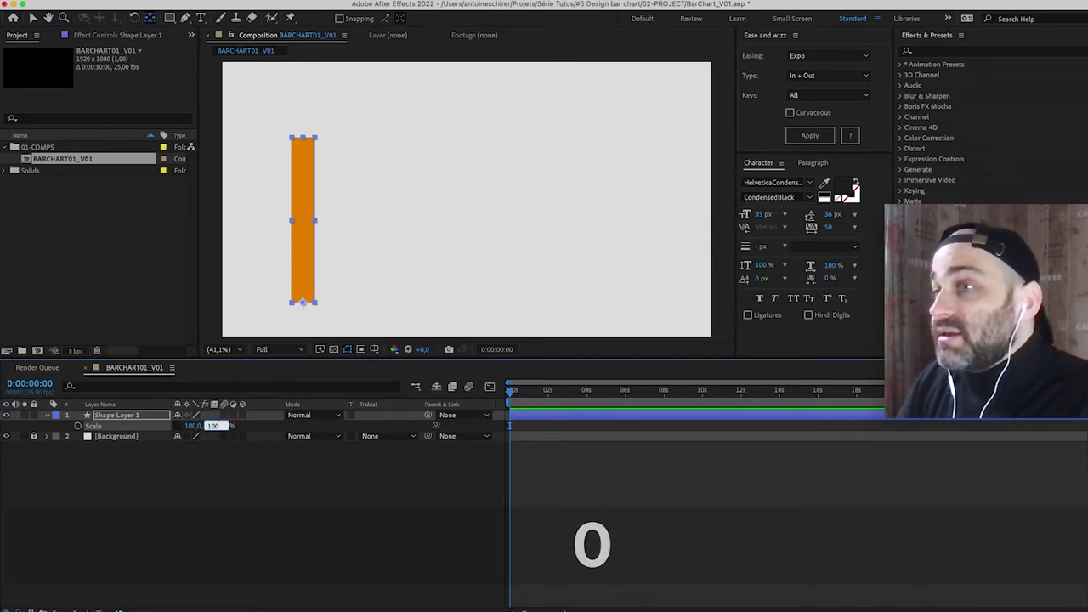
{"action": "key", "text": "Return"}
{"action": "left_click", "coordinate": [252, 510]}
Duplicate the bar, place the copy to the right of the original and set the original's vertical scale to 25%.
{"action": "left_click", "coordinate": [123, 415]}
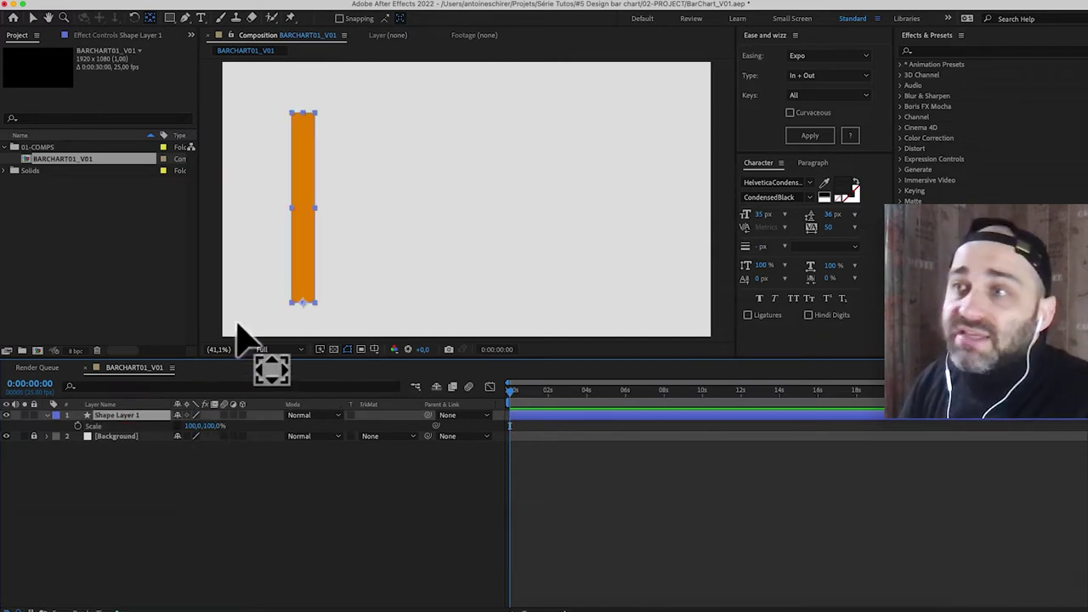
{"action": "key", "text": "super+d"}
{"action": "left_click_drag", "start_coordinate": [306, 294], "coordinate": [364, 296]}
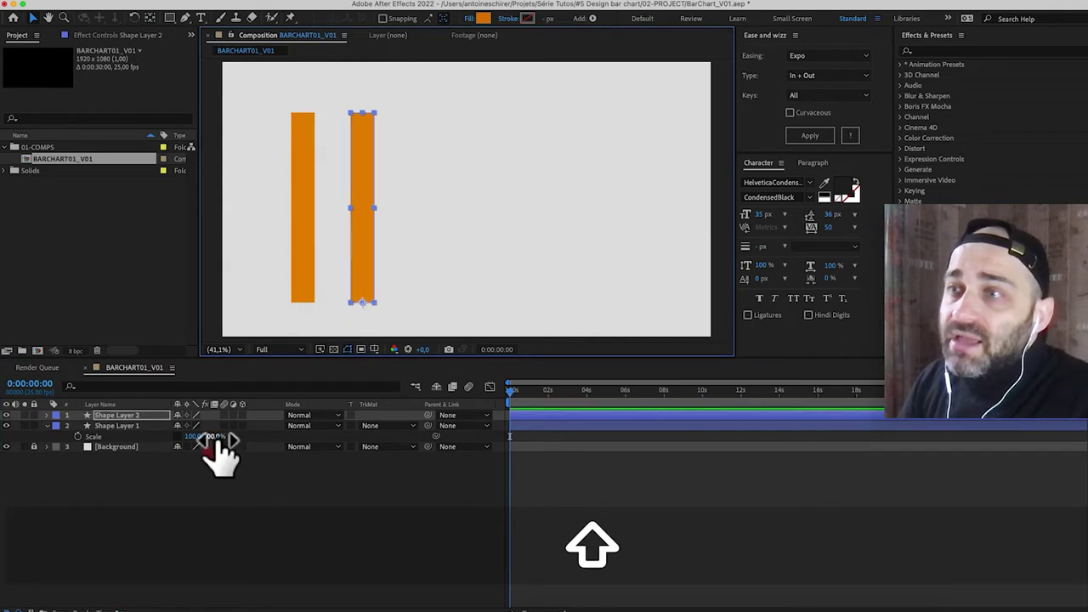
{"action": "left_click", "coordinate": [213, 437]}
{"action": "type", "text": "25"}
{"action": "key", "text": "Return"}
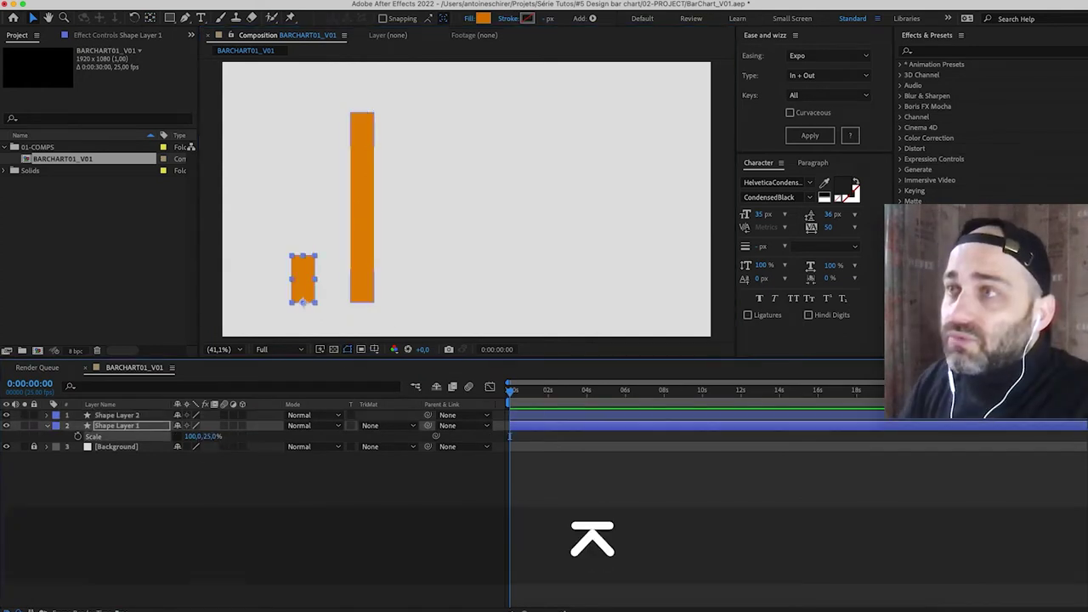
{"action": "left_click", "coordinate": [279, 537]}
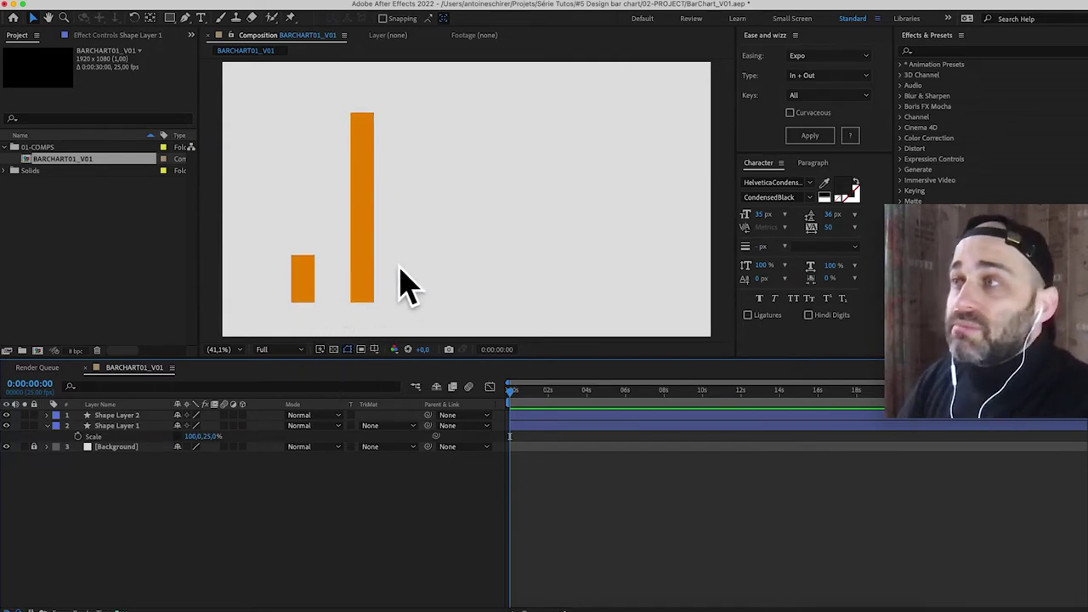
Undo the original bar's 25% vertical scale and the creation of the duplicate bar.
{"action": "key", "text": "super"}
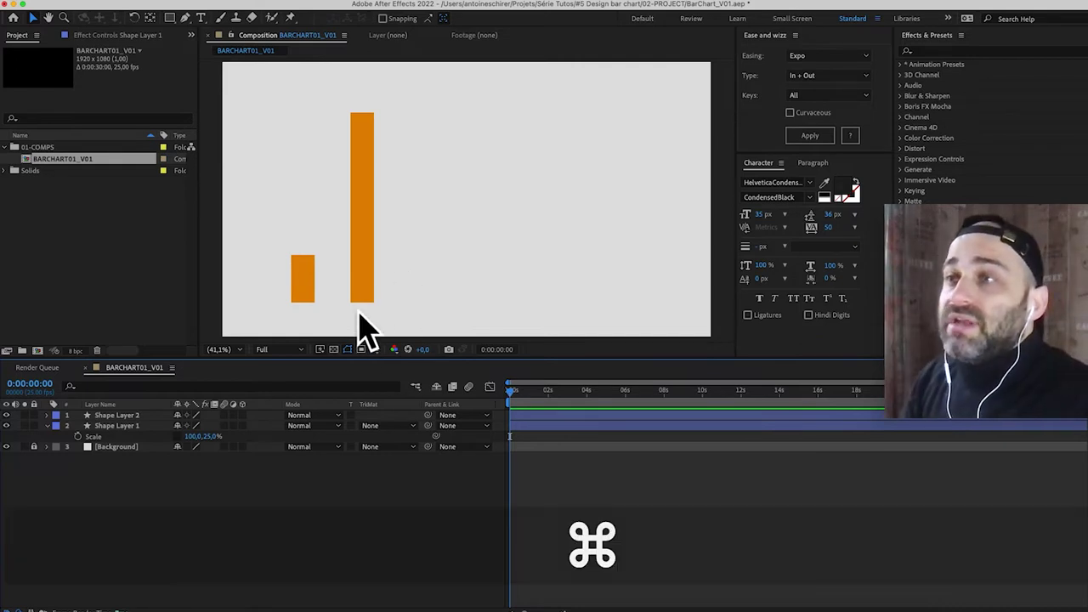
{"action": "key", "text": "super+z"}
{"action": "key", "text": "super+z"}
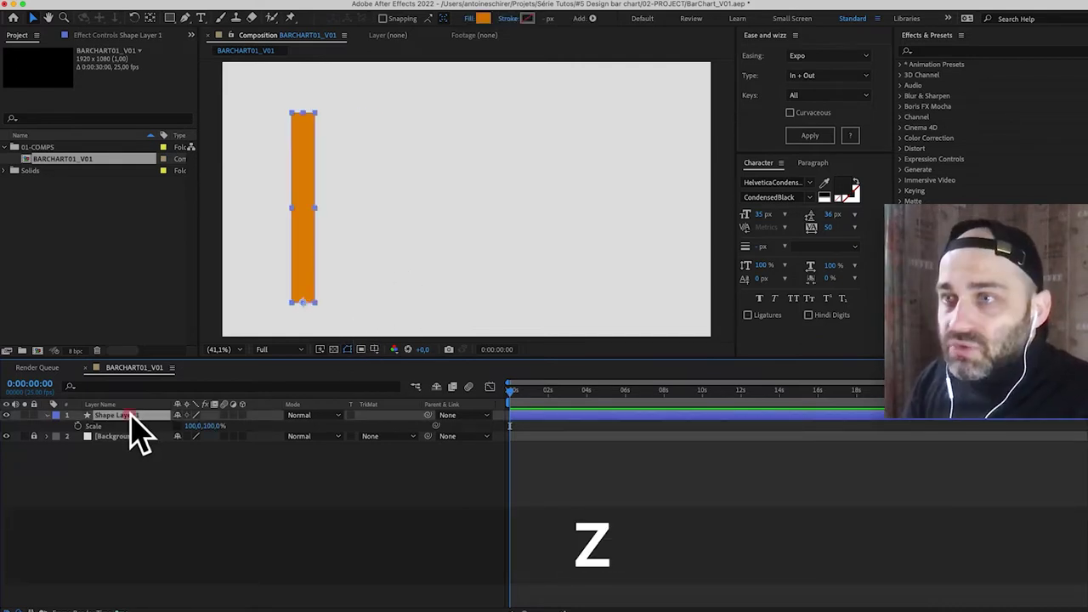
Rename the orange bar's layer Refbar and shift the bar slightly to the right.
{"action": "key", "text": "Return"}
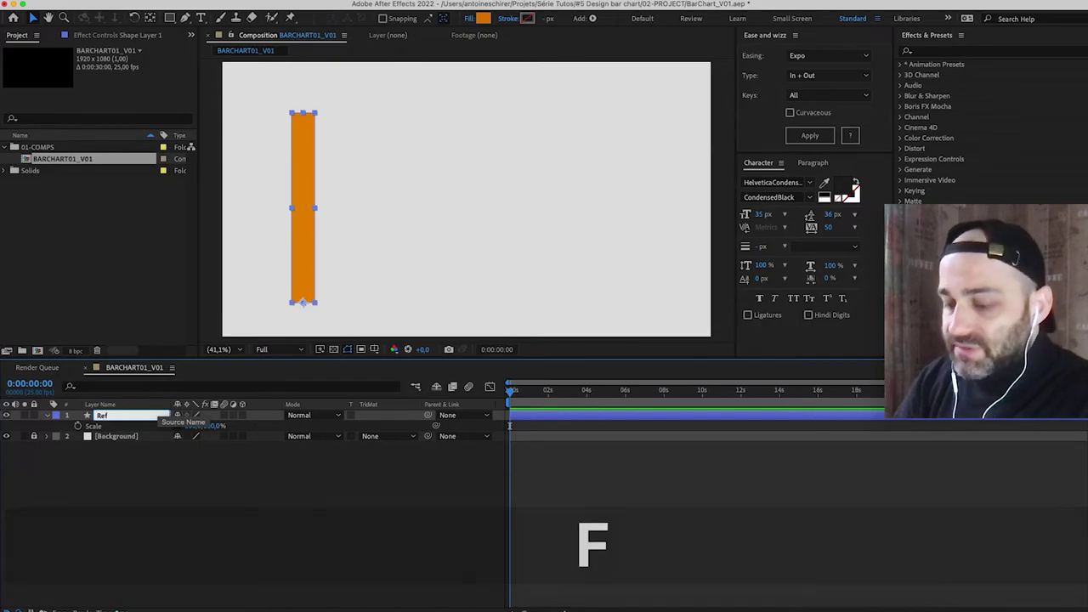
{"action": "key", "text": "Return"}
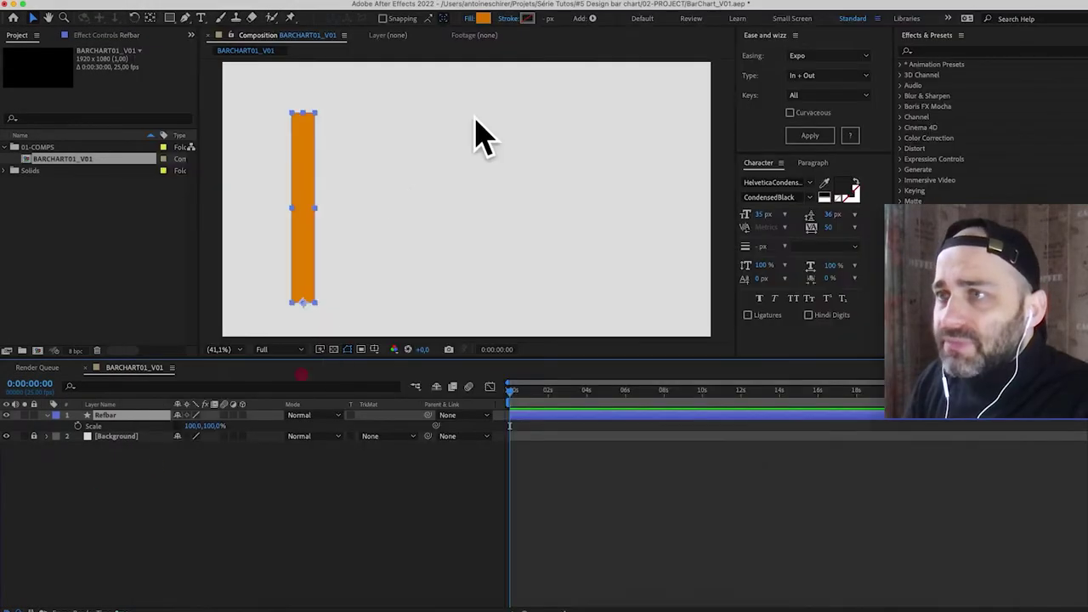
{"action": "left_click_drag", "start_coordinate": [304, 287], "coordinate": [325, 286]}
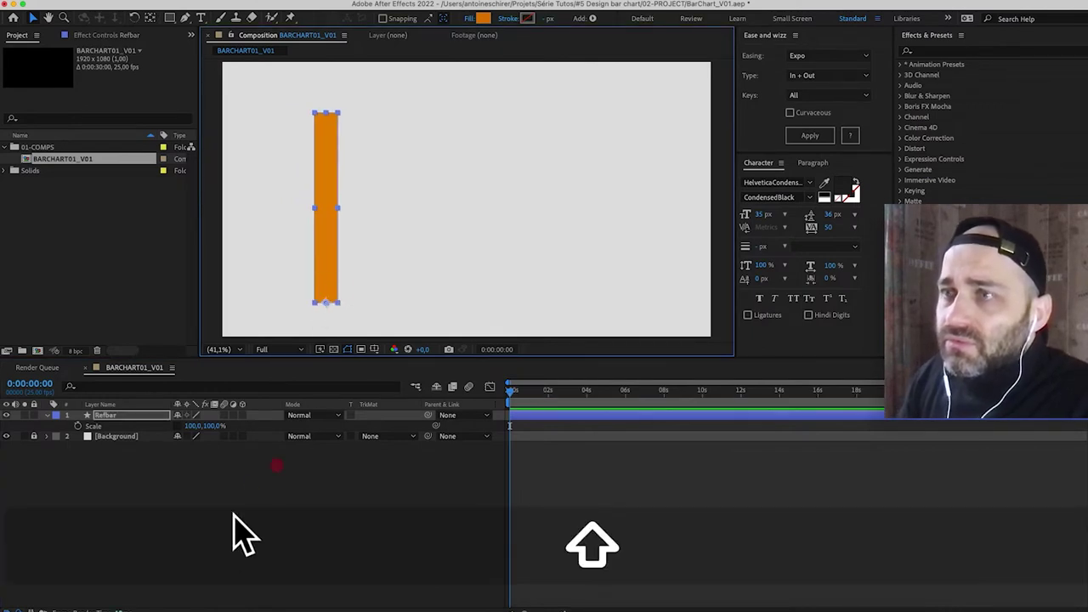
Duplicate the Refbar bar, place the copy just to its right and rename its layer Col01-Abstention.
{"action": "left_click", "coordinate": [194, 548]}
{"action": "left_click", "coordinate": [150, 423]}
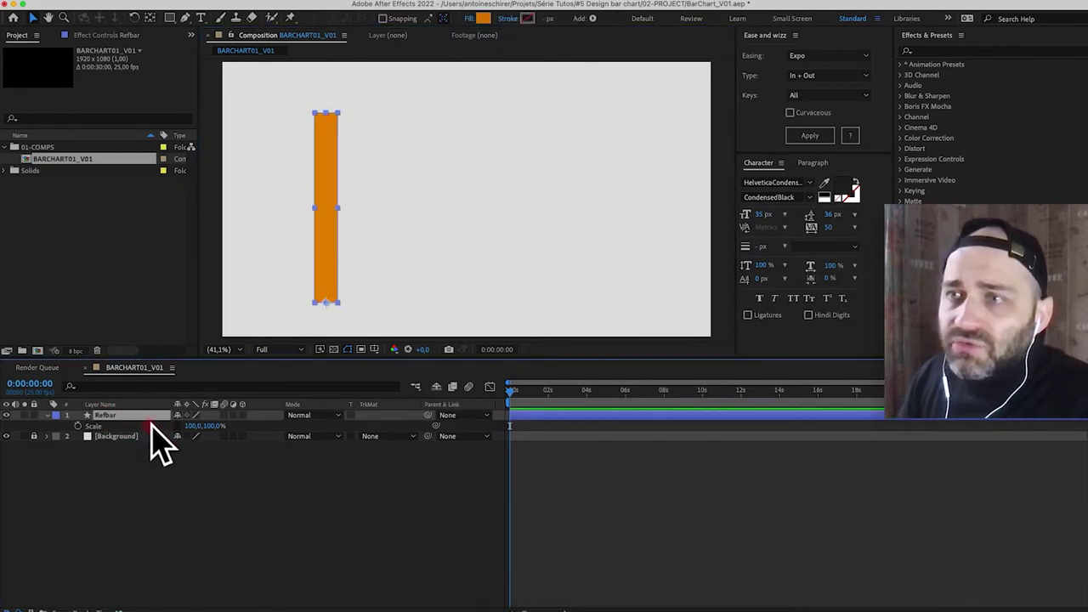
{"action": "key", "text": "super+d"}
{"action": "left_click_drag", "start_coordinate": [330, 295], "coordinate": [374, 306]}
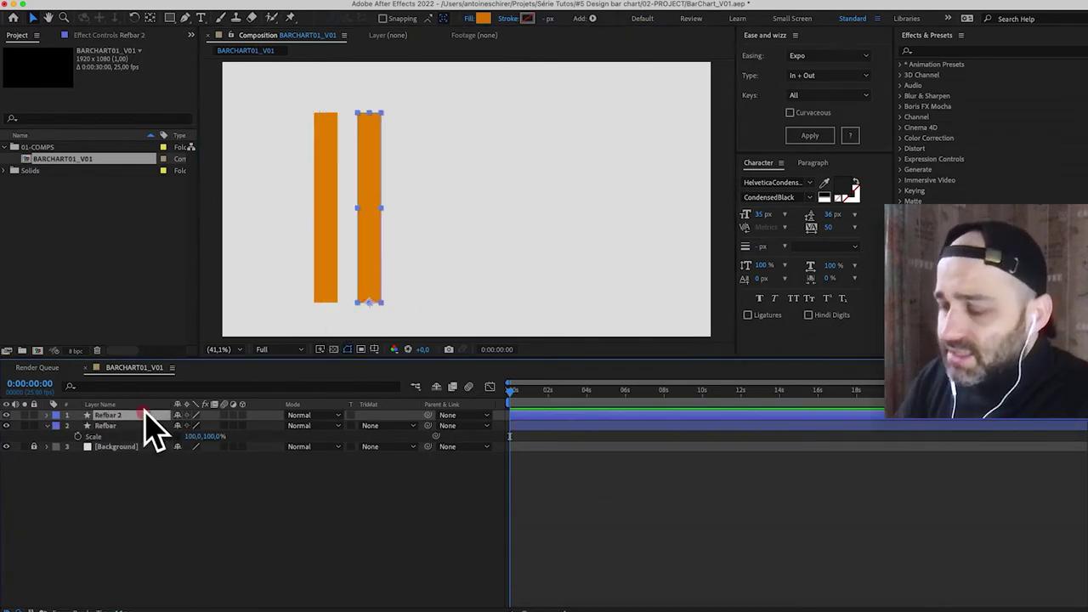
{"action": "key", "text": "Return"}
{"action": "type", "text": "Col01"}
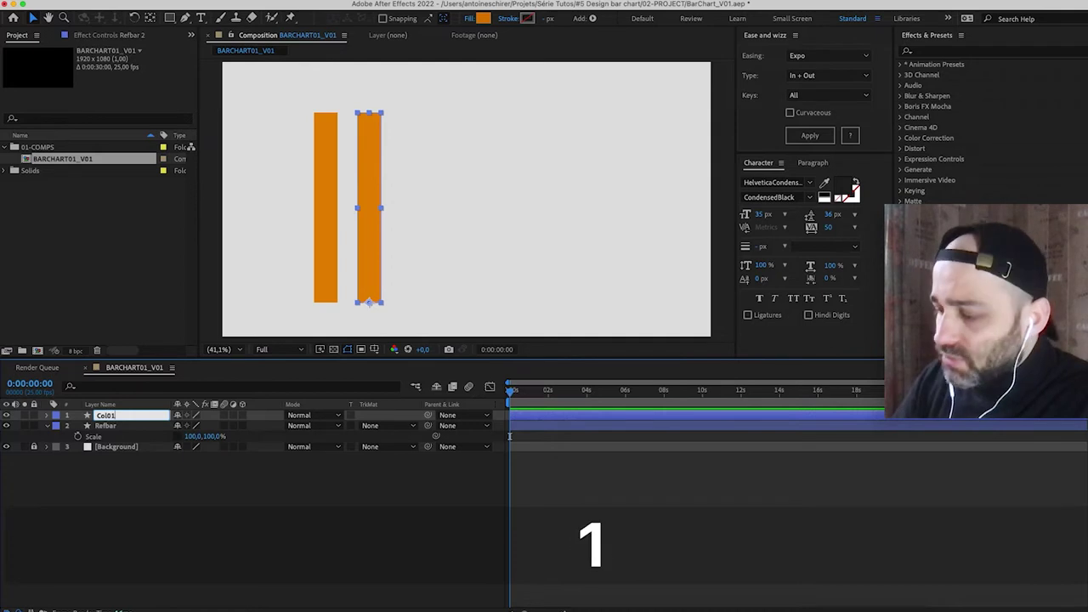
{"action": "type", "text": "-Abstention"}
{"action": "key", "text": "Return"}
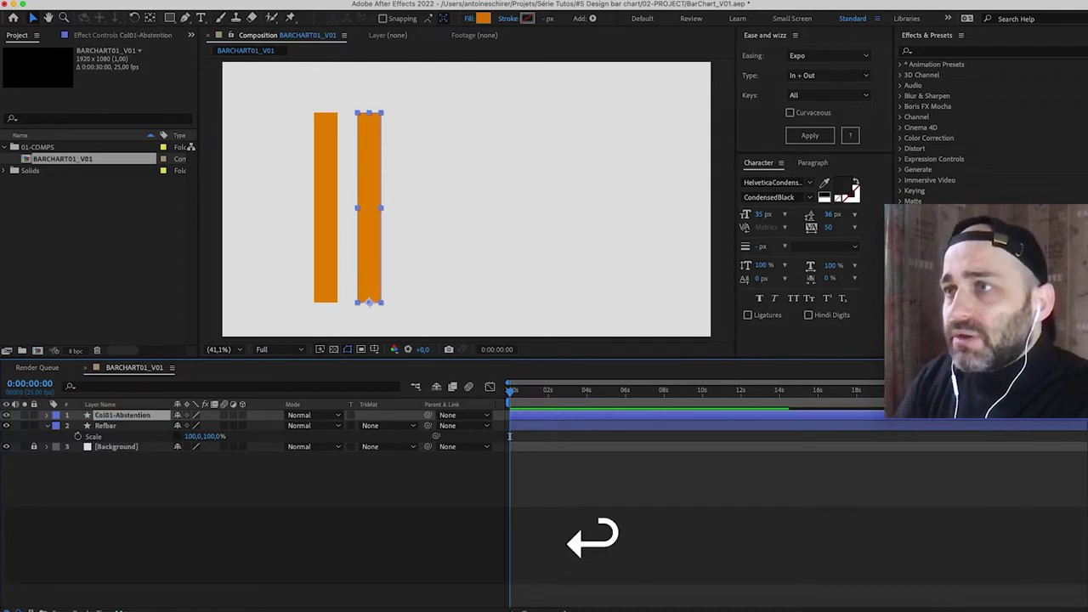
Set the Col01-Abstention bar's vertical scale to 26,31%, the abstention figure in the reference chart video.
{"action": "key", "text": "super+Tab"}
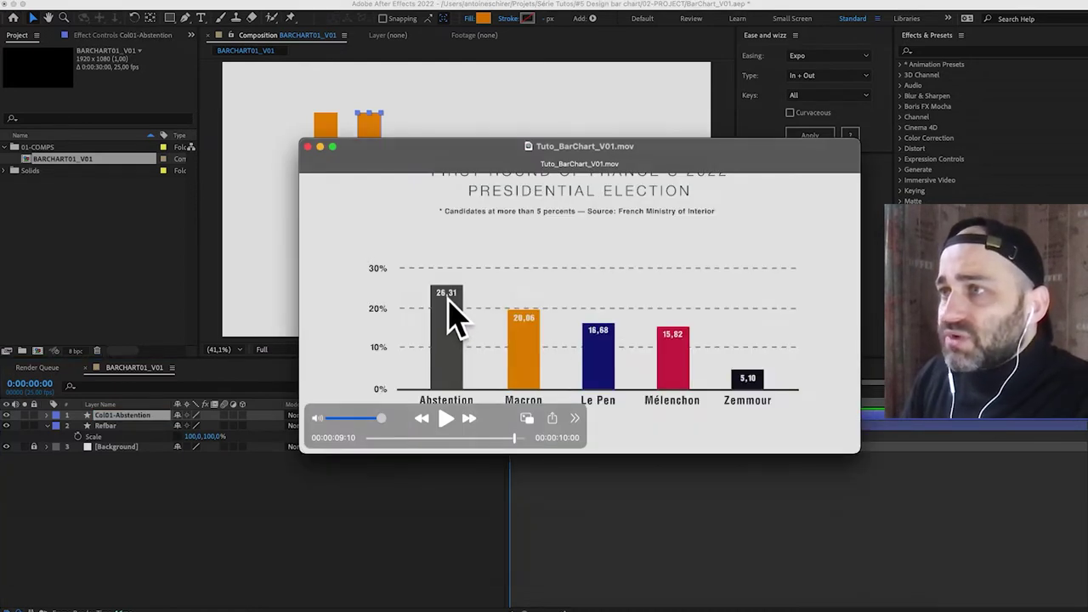
{"action": "key", "text": "super+Tab"}
{"action": "key", "text": "s"}
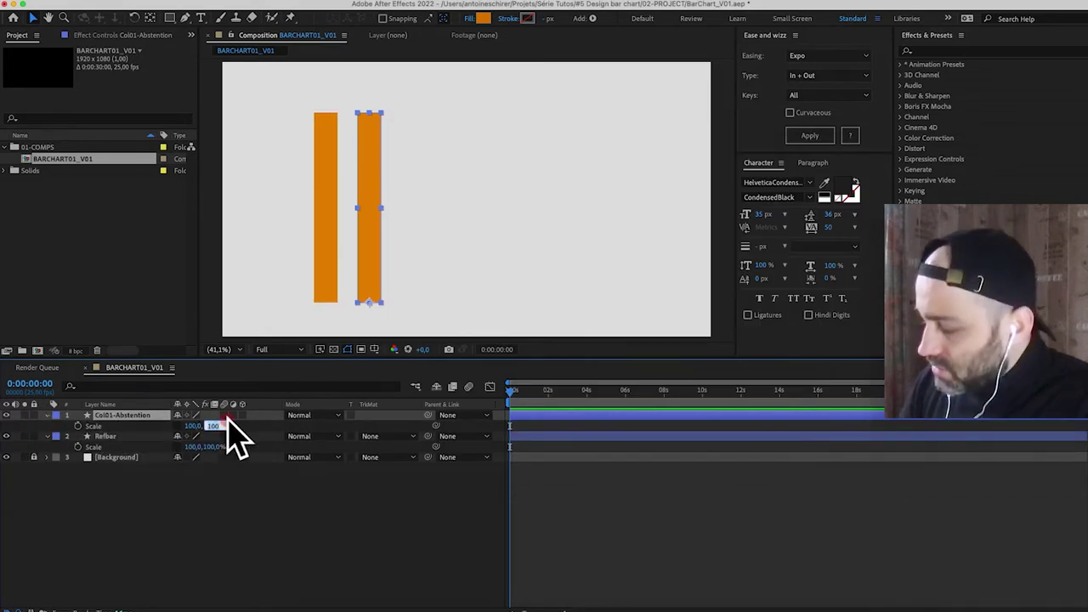
{"action": "type", "text": "26,31"}
{"action": "key", "text": "Return"}
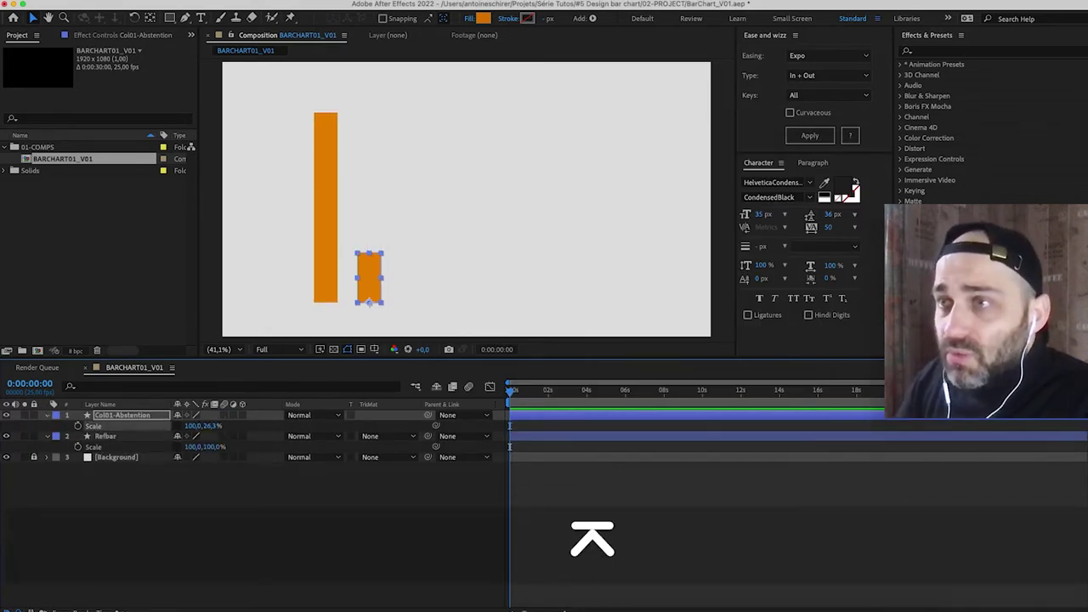
{"action": "left_click", "coordinate": [372, 513]}
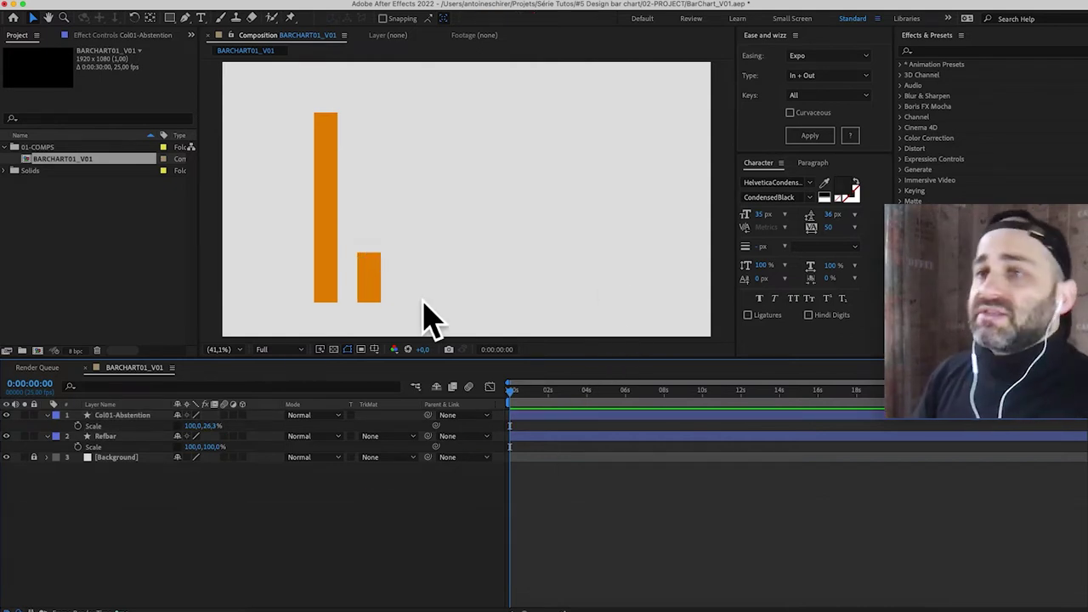
Duplicate the Col01-Abstention bar and rename the copy's layer Col02-Macron.
{"action": "left_click", "coordinate": [139, 416]}
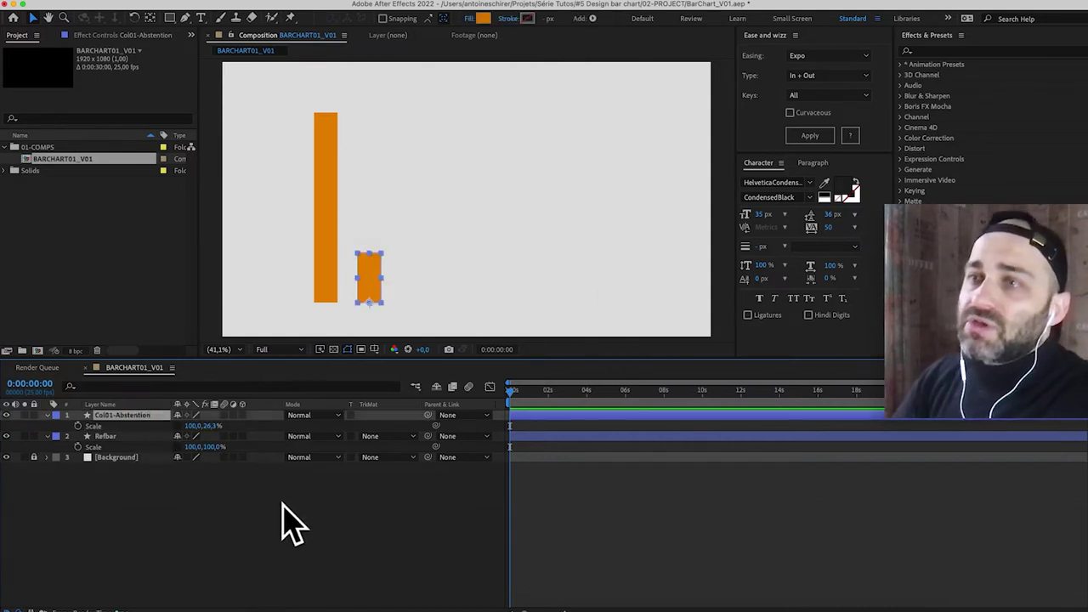
{"action": "key", "text": "super+d"}
{"action": "key", "text": "Return"}
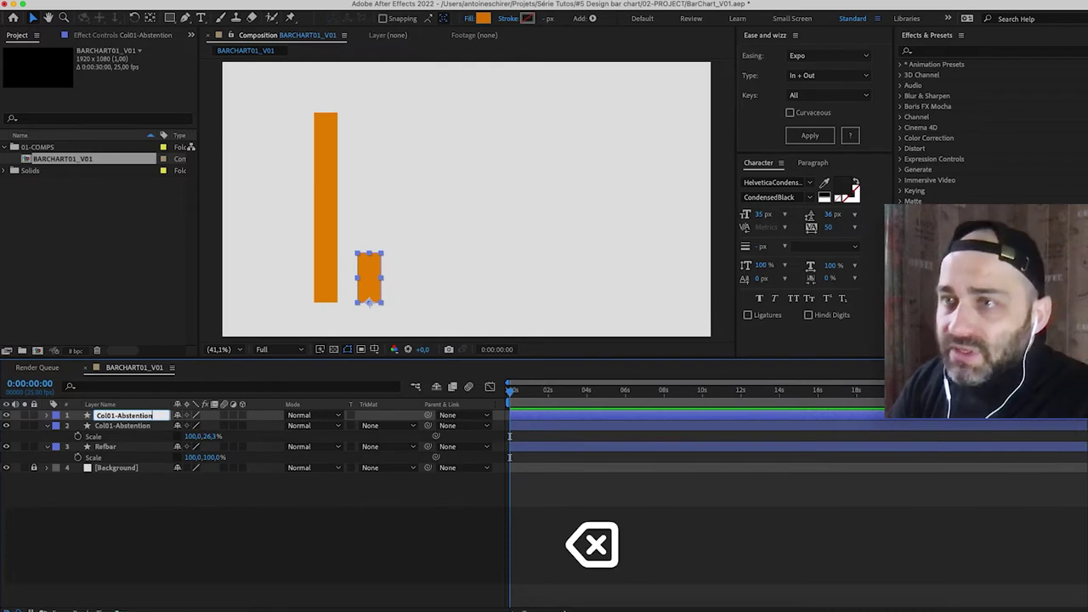
{"action": "key", "text": "BackSpace"}
{"action": "key", "text": "BackSpace"}
{"action": "type", "text": "2"}
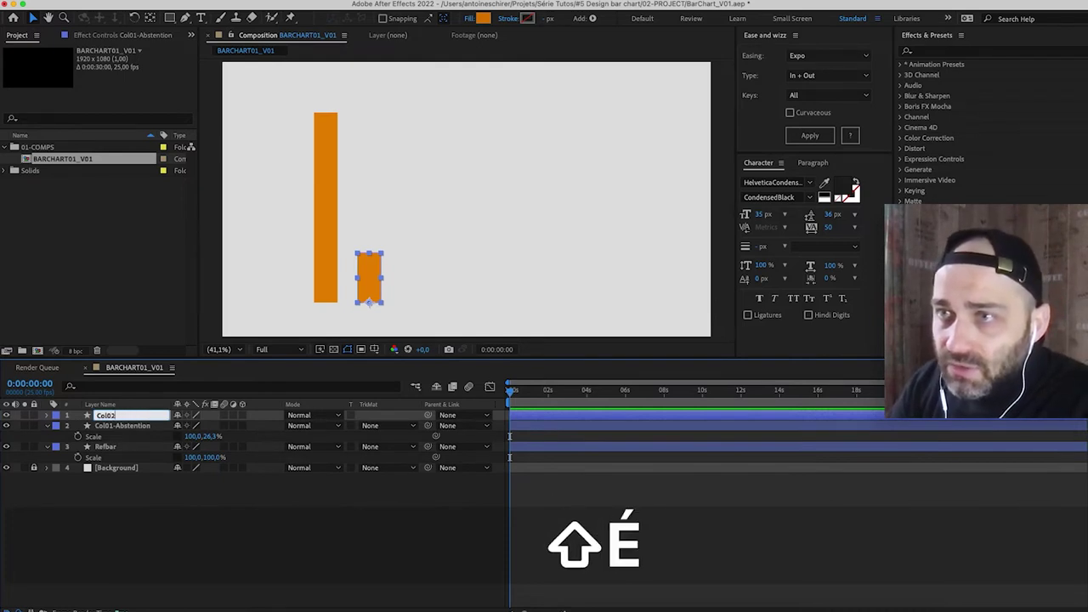
{"action": "type", "text": "-Macron"}
{"action": "key", "text": "Return"}
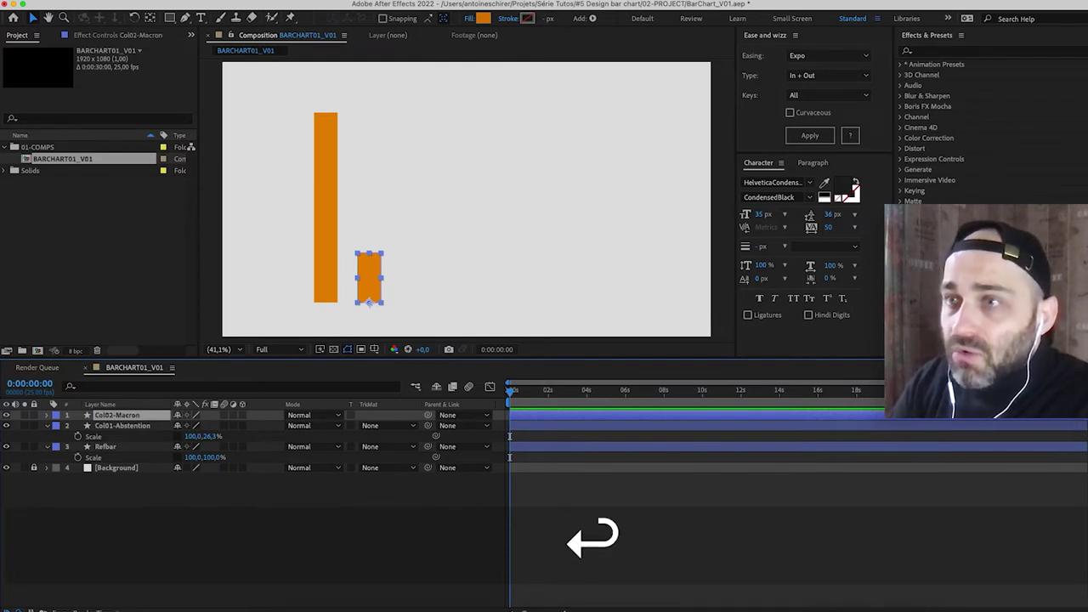
Shift the Col02-Macron bar horizontally to the right of the abstention bar, leaving a gap between them.
{"action": "key", "text": "shift"}
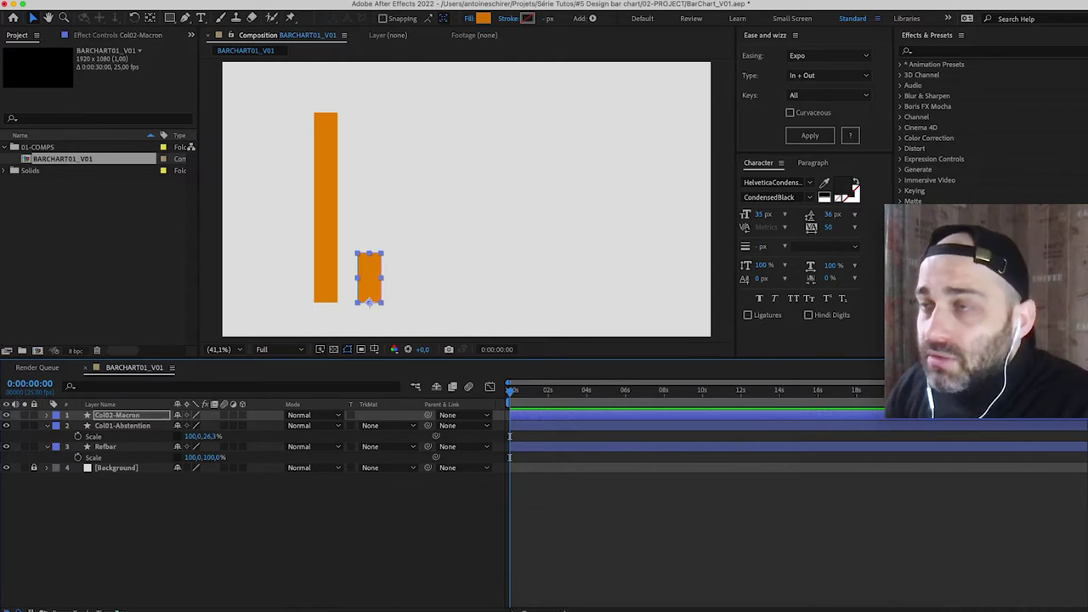
{"action": "key", "text": "shift"}
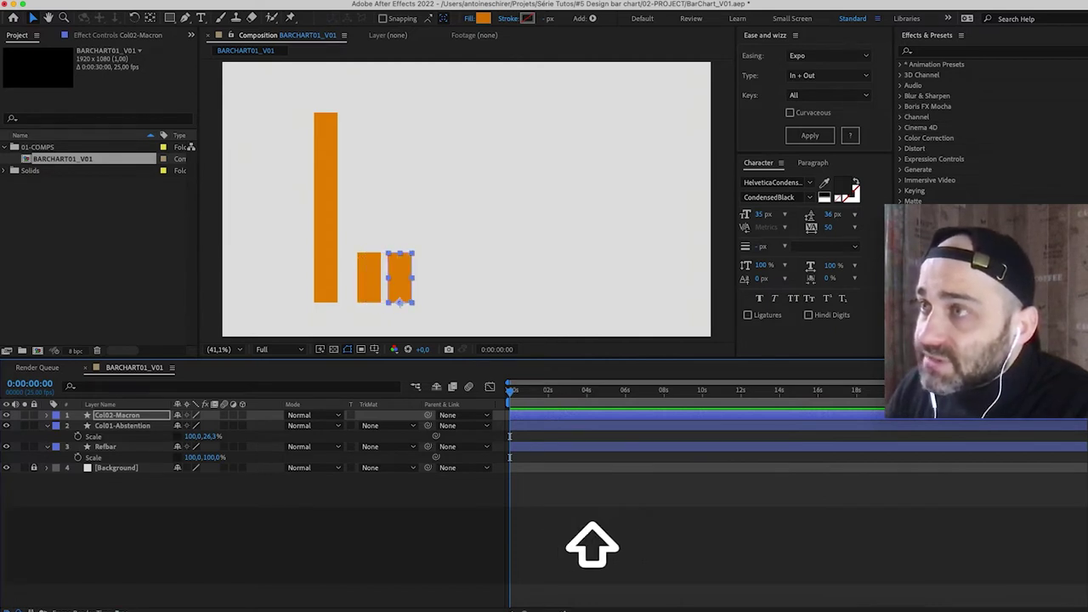
{"action": "key", "text": "shift+Right"}
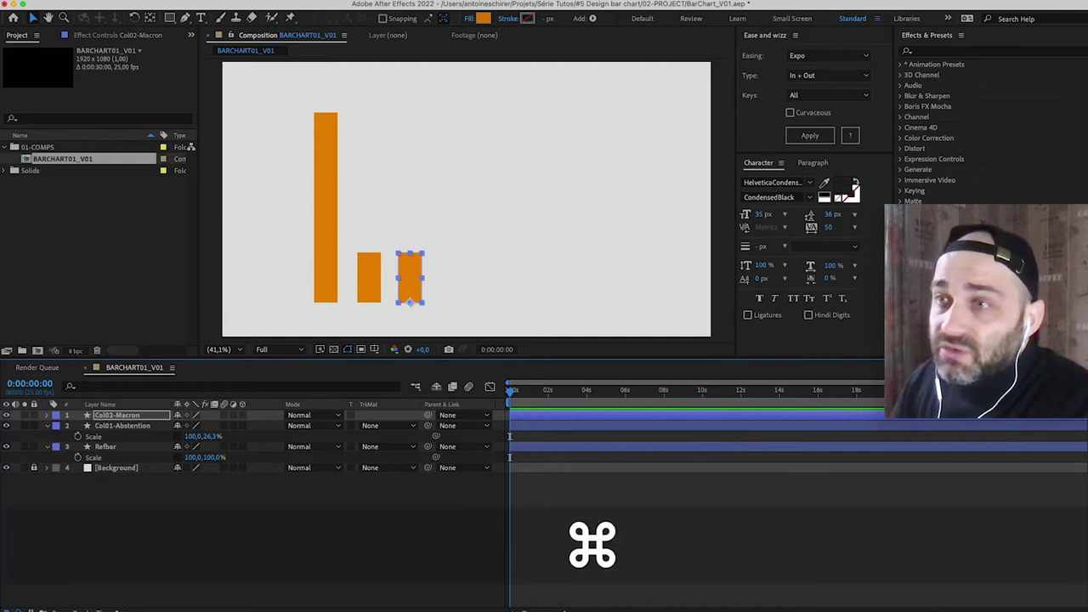
Duplicate the Col02-Macron bar and rename the copy's layer Col03-LePen.
{"action": "key", "text": "super+d"}
{"action": "key", "text": "Return"}
{"action": "key", "text": "BackSpace"}
{"action": "key", "text": "BackSpace"}
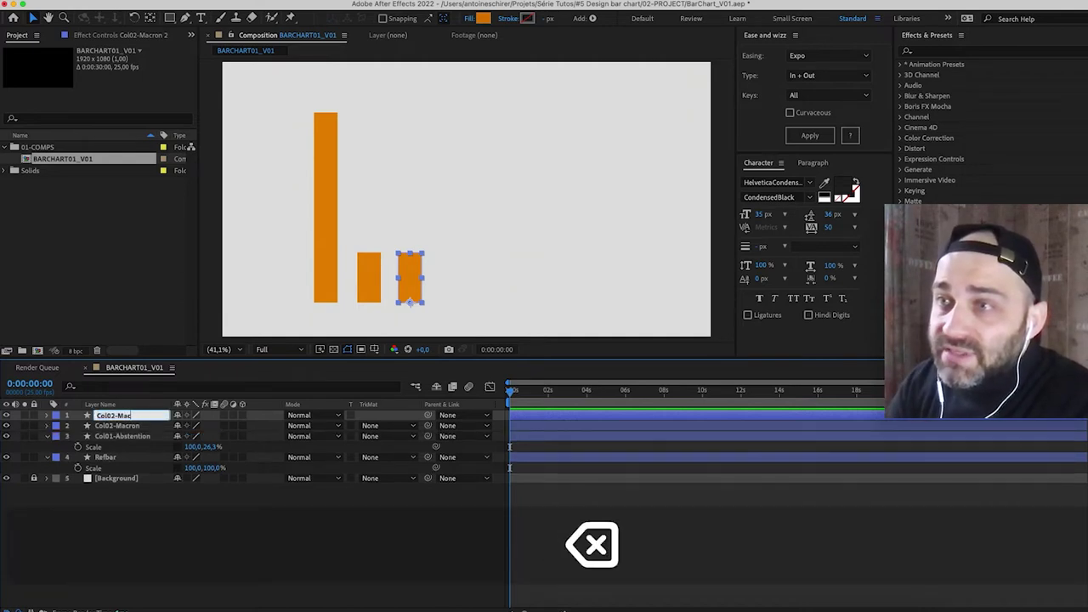
{"action": "key", "text": "BackSpace"}
{"action": "type", "text": "3-"}
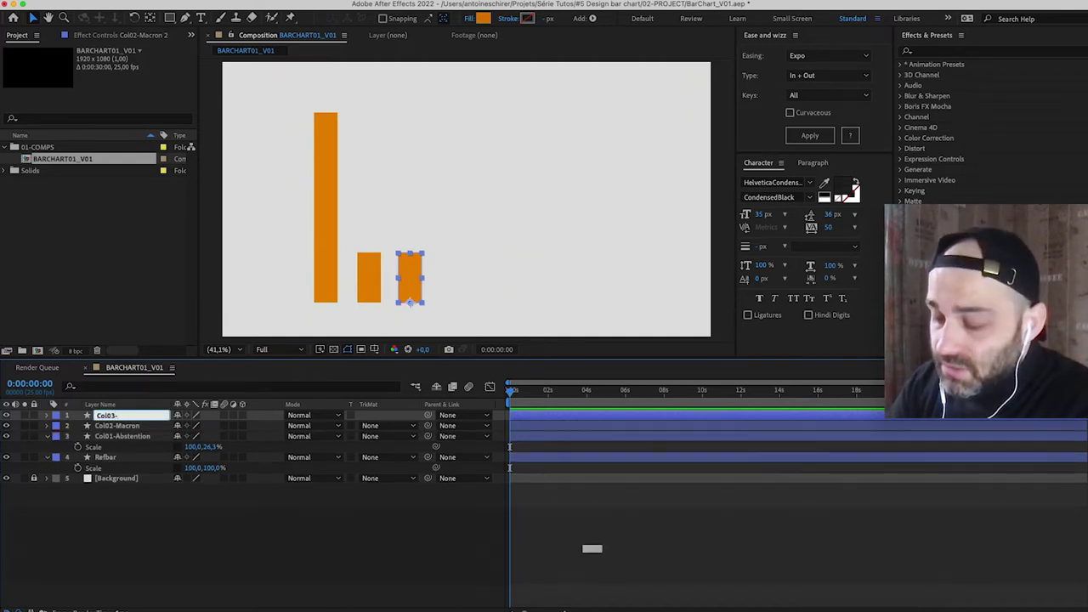
{"action": "type", "text": "L"}
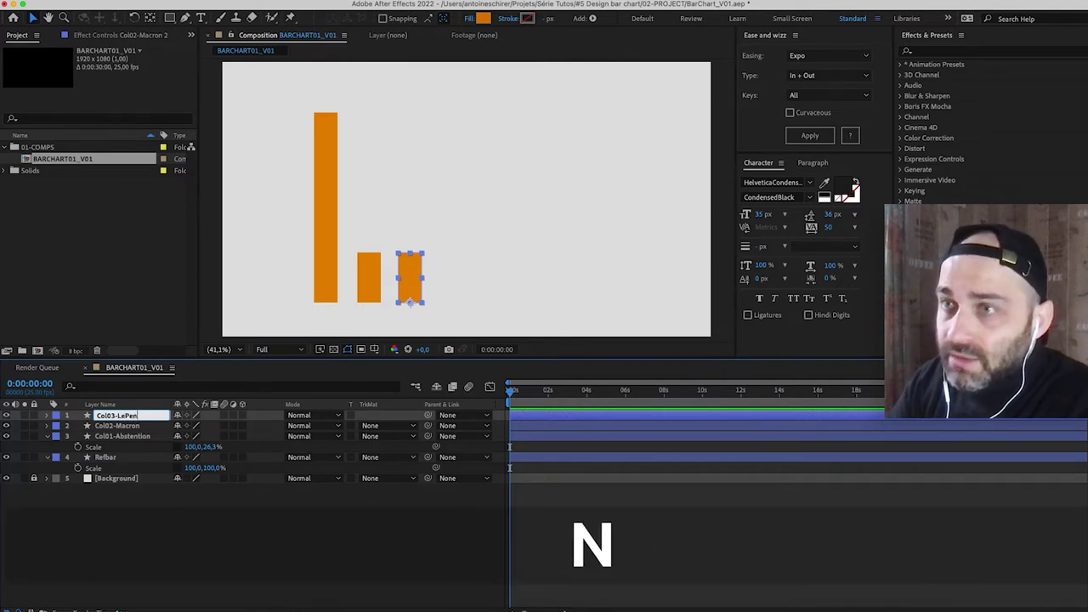
{"action": "type", "text": "ePen"}
{"action": "key", "text": "Return"}
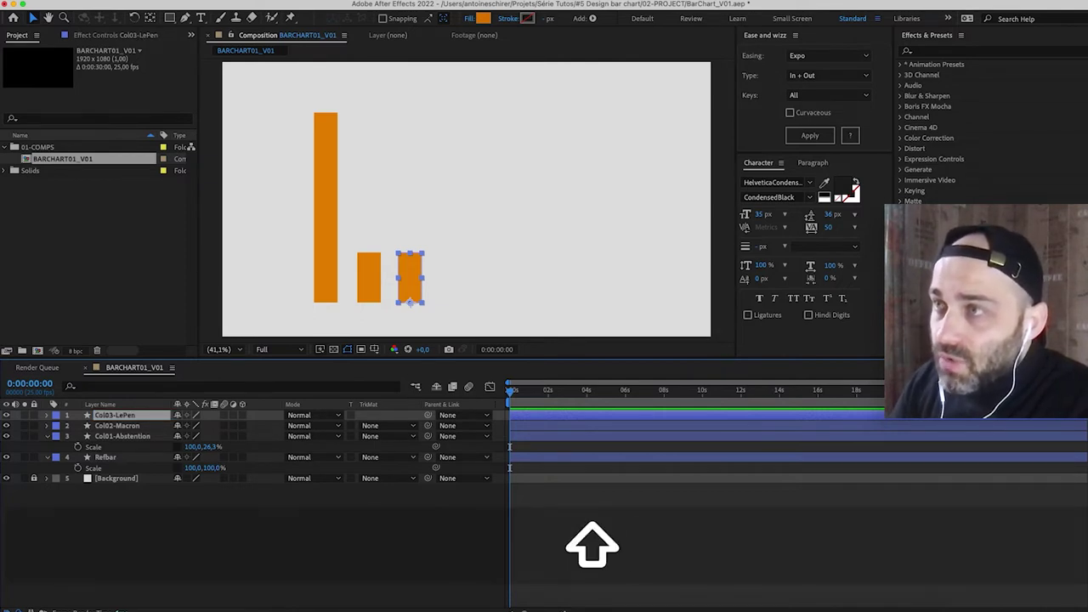
Shift the Col03-LePen bar to the right of the Macron bar, matching the gap between the previous two bars.
{"action": "key", "text": "shift+Right"}
{"action": "key", "text": "shift+Right"}
{"action": "key", "text": "shift+Right"}
{"action": "key", "text": "shift+Right"}
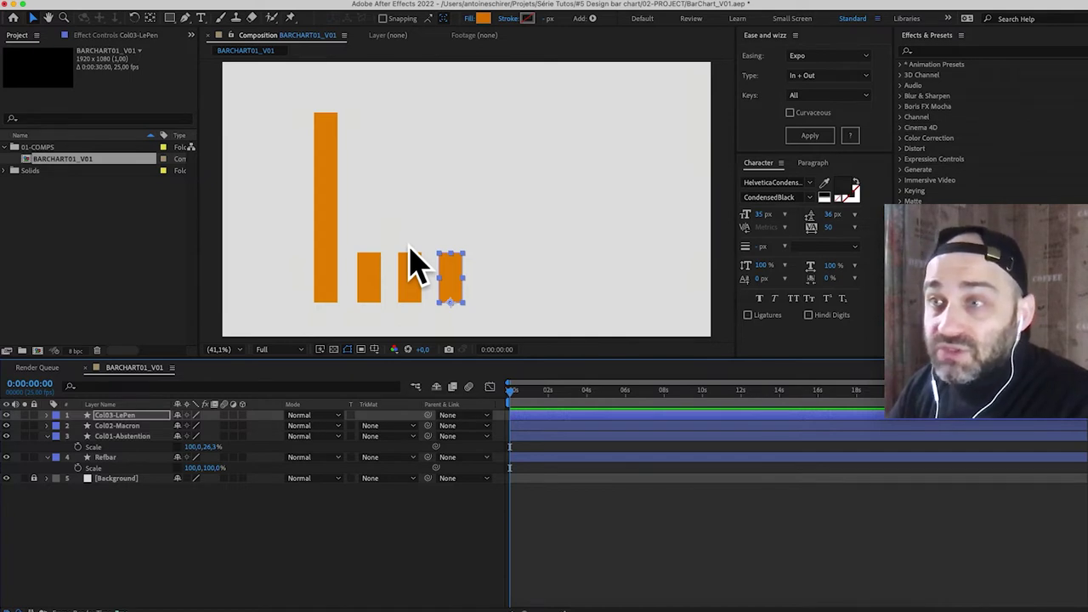
Duplicate the Col03-LePen bar one even spacing to the right as Col04-Melenchon, and make a further copy of it in place.
{"action": "key", "text": "super+d"}
{"action": "key", "text": "shift+Right"}
{"action": "key", "text": "shift+Right"}
{"action": "key", "text": "shift+Right"}
{"action": "key", "text": "shift+Right"}
{"action": "key", "text": "shift+Right"}
{"action": "key", "text": "shift+Right"}
{"action": "key", "text": "shift+Right"}
{"action": "key", "text": "shift+Right"}
{"action": "key", "text": "shift+Right"}
{"action": "key", "text": "shift+Right"}
{"action": "key", "text": "shift+Right"}
{"action": "key", "text": "shift+Right"}
{"action": "key", "text": "Return"}
{"action": "type", "text": "Col04-M"}
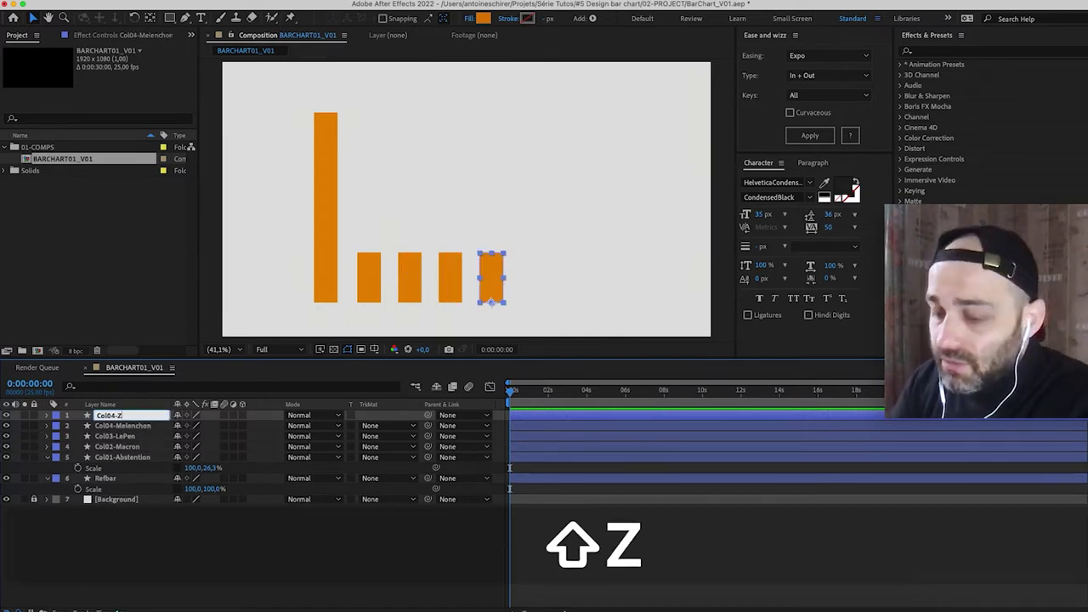
Rename the newest bar copy Col05-Zemmour and shift it to the right of the Melenchon bar at the same spacing.
{"action": "type", "text": "emmour"}
{"action": "key", "text": "Return"}
{"action": "key", "text": "shift+Right"}
{"action": "key", "text": "shift+Right"}
{"action": "key", "text": "shift+Right"}
{"action": "key", "text": "shift+Right"}
{"action": "key", "text": "shift+Right"}
{"action": "key", "text": "shift+Right"}
{"action": "key", "text": "shift+Right"}
{"action": "key", "text": "shift+Right"}
{"action": "key", "text": "shift+Right"}
{"action": "key", "text": "shift+Right"}
{"action": "key", "text": "shift+Right"}
{"action": "key", "text": "shift+Right"}
{"action": "left_click", "coordinate": [479, 539]}
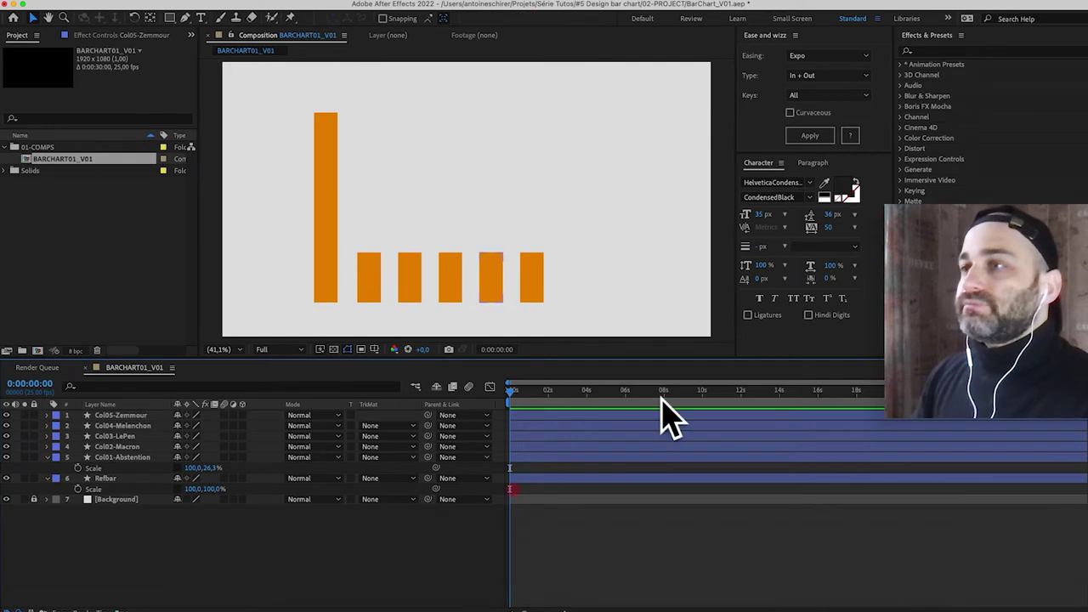
Reveal the Scale property of the four layers from Col02-Macron to Col05-Zemmour.
{"action": "left_click", "coordinate": [141, 447]}
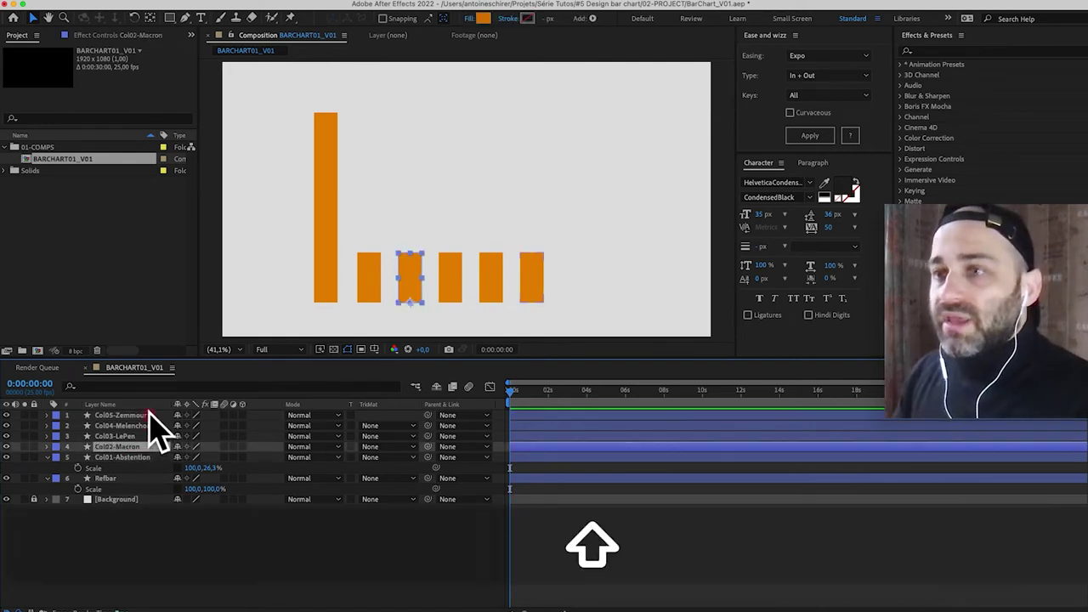
{"action": "left_click", "coordinate": [150, 415], "text": "shift"}
{"action": "key", "text": "s"}
{"action": "left_click", "coordinate": [255, 583]}
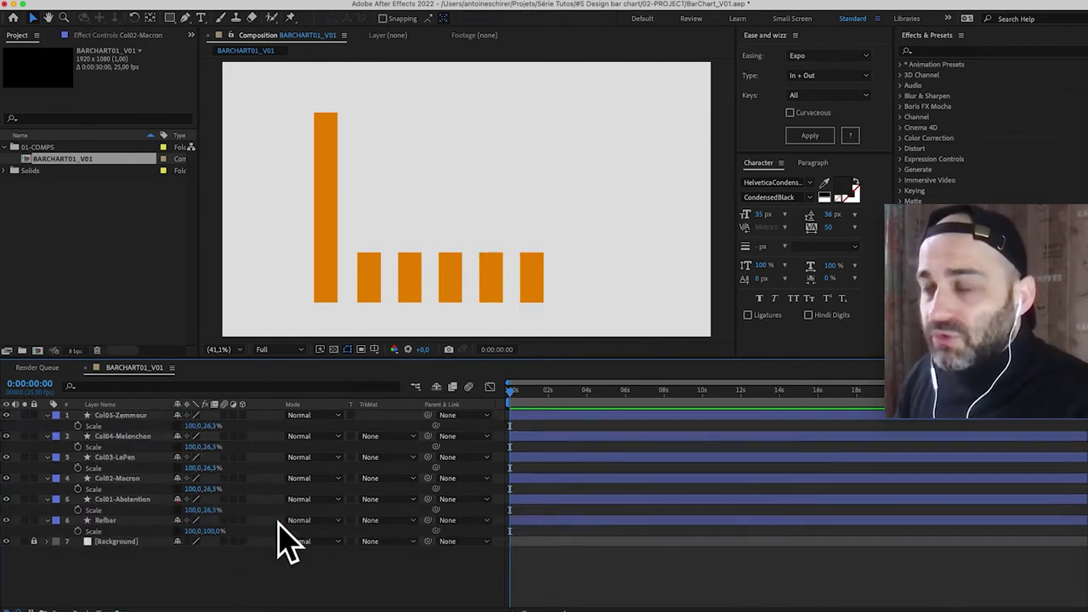
Set the vertical scale of Col02-Macron to 20,1% and Col03-LePen to 16,7%, using the registered-voter percentages in the spreadsheet.
{"action": "key", "text": "super+Tab"}
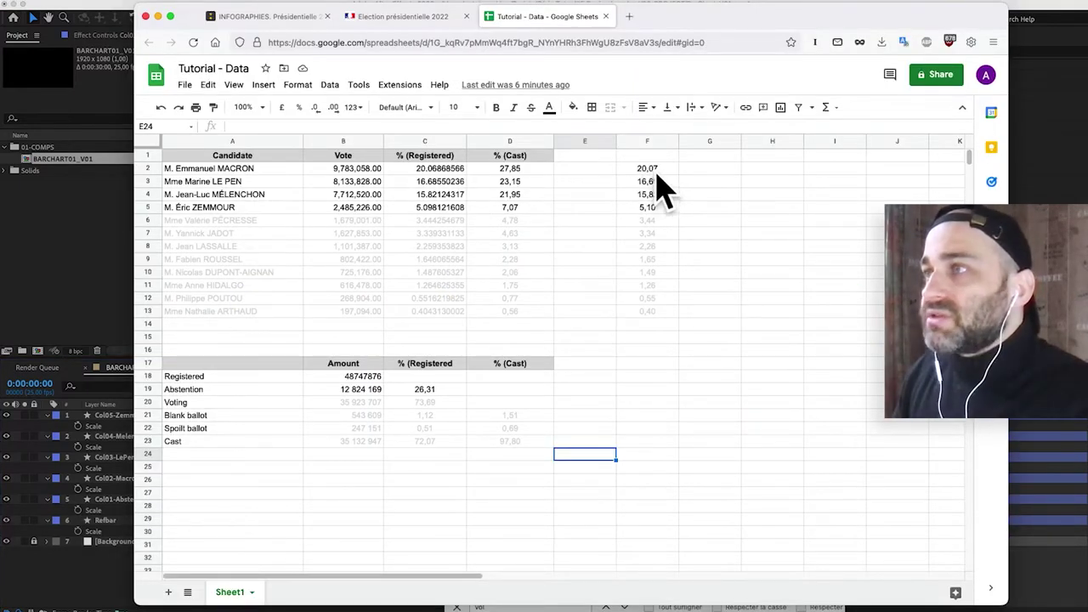
{"action": "key", "text": "super+Tab"}
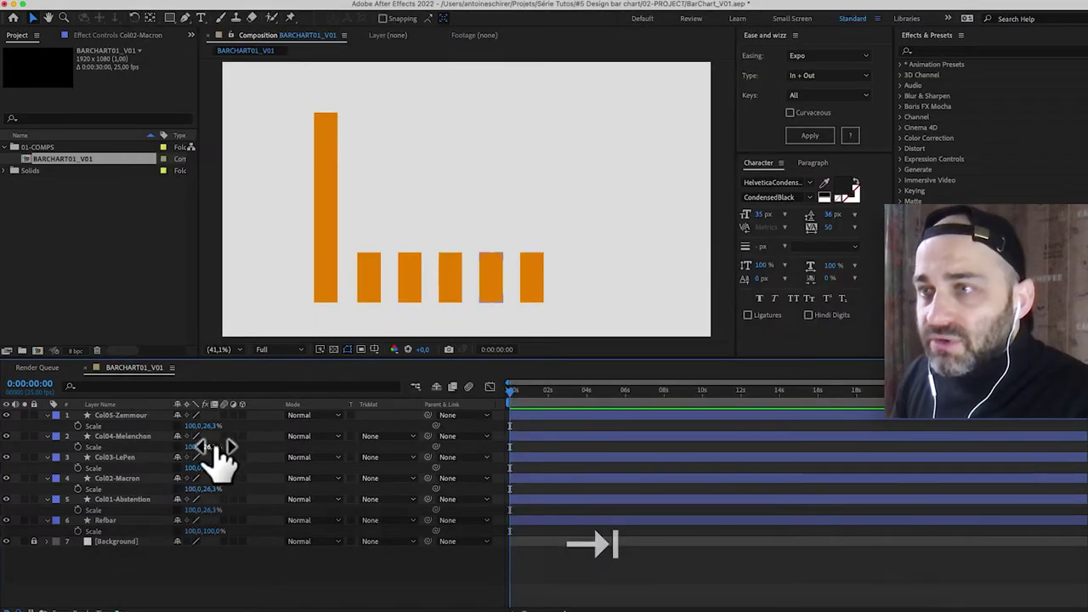
{"action": "left_click", "coordinate": [216, 489]}
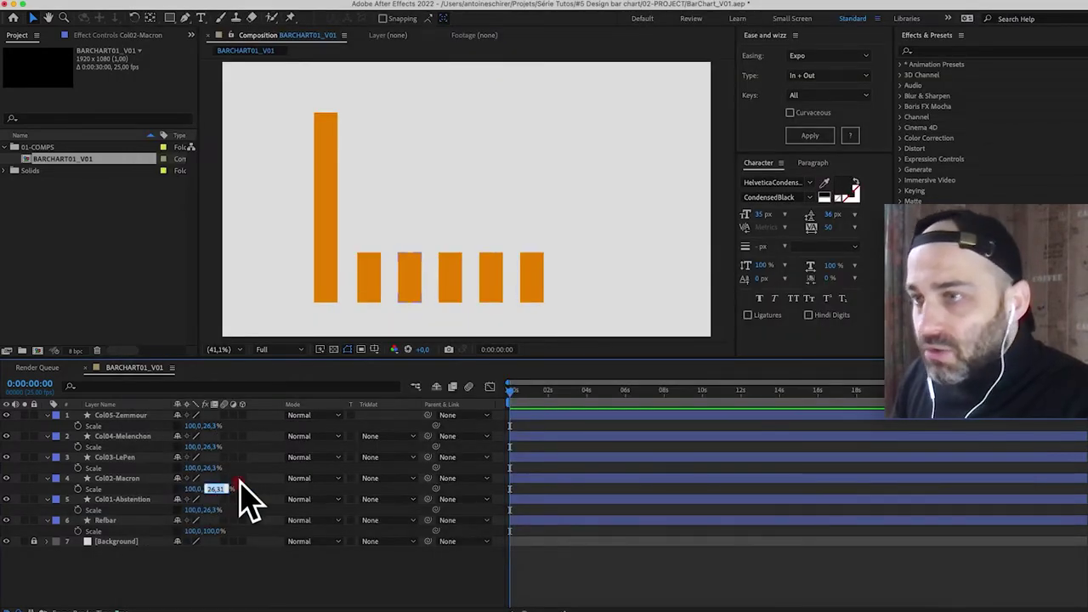
{"action": "type", "text": "20"}
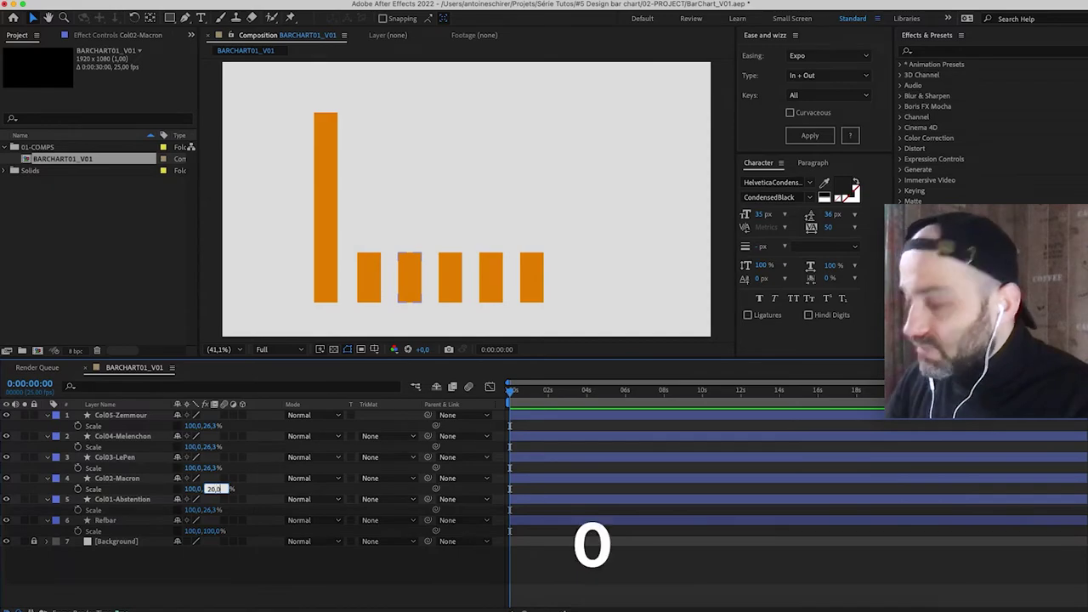
{"action": "key", "text": "Return"}
{"action": "key", "text": "super+Tab"}
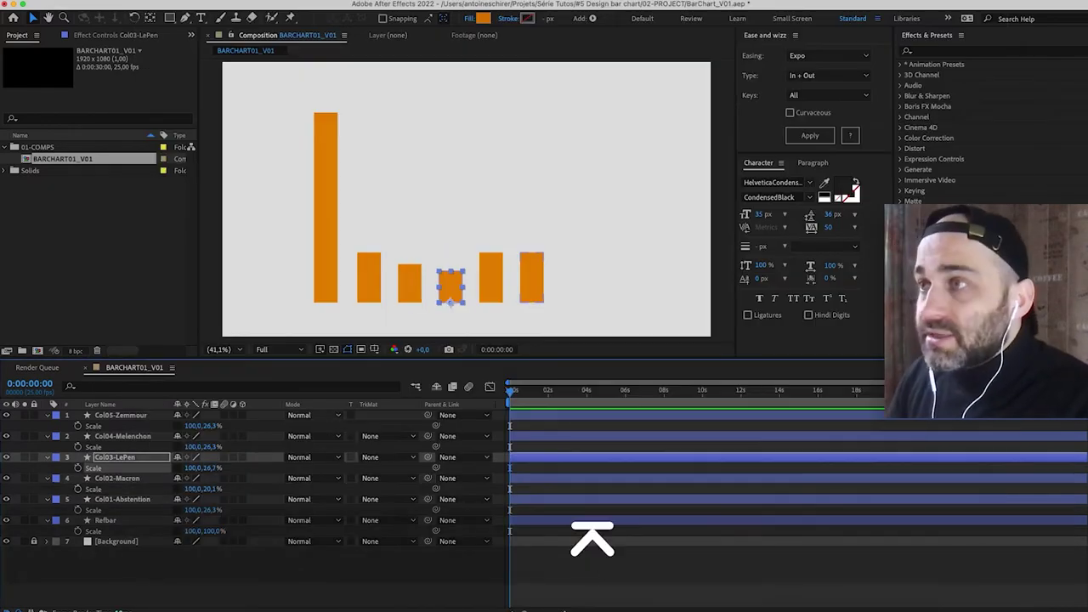
Set the vertical scale of Col04-Melenchon to 15,8% and Col05-Zemmour to 5,1%, and give Refbar a dark grey fill and grey label.
{"action": "left_click", "coordinate": [55, 520]}
{"action": "left_click", "coordinate": [122, 425]}
{"action": "key", "text": "super+Tab"}
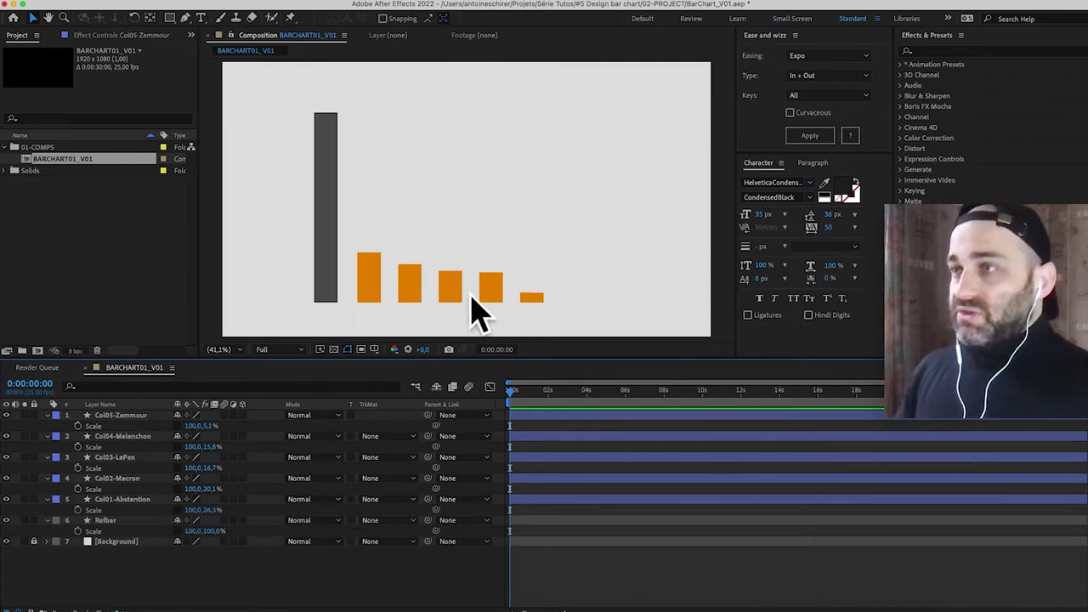
Check the spreadsheet data and the reference chart video, and hide the Refbar layer in the composition.
{"action": "key", "text": "super+Tab"}
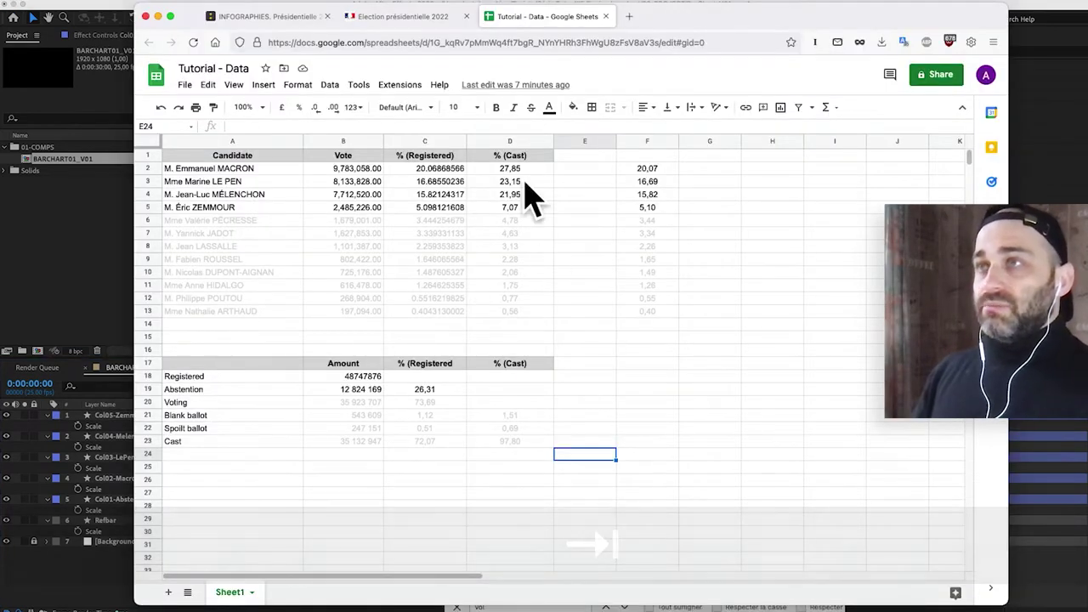
{"action": "key", "text": "super+Tab"}
{"action": "left_click", "coordinate": [425, 327]}
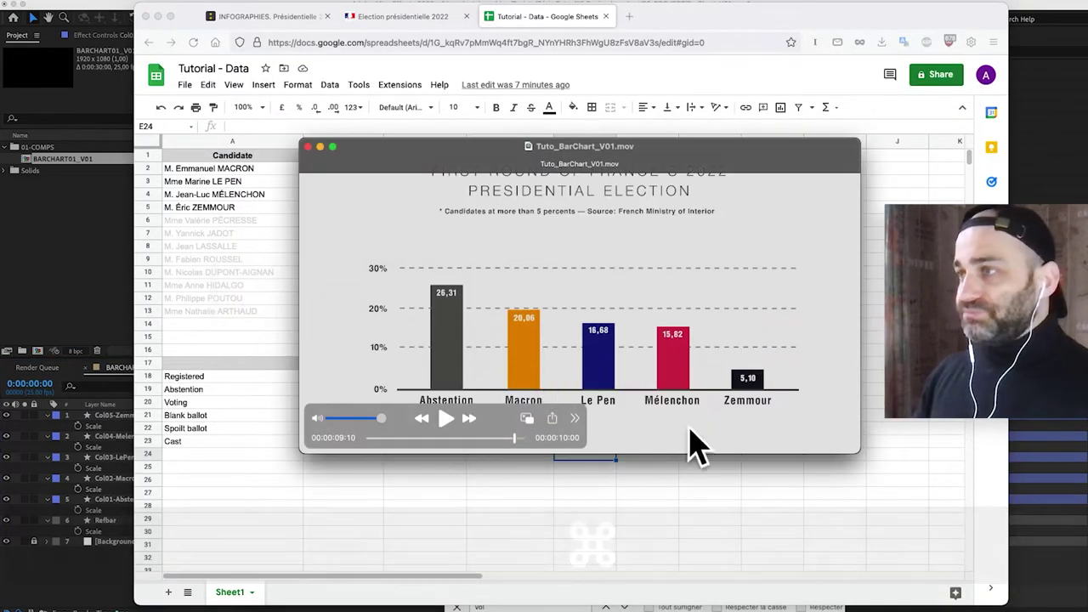
{"action": "left_click", "coordinate": [100, 587]}
{"action": "left_click", "coordinate": [328, 255]}
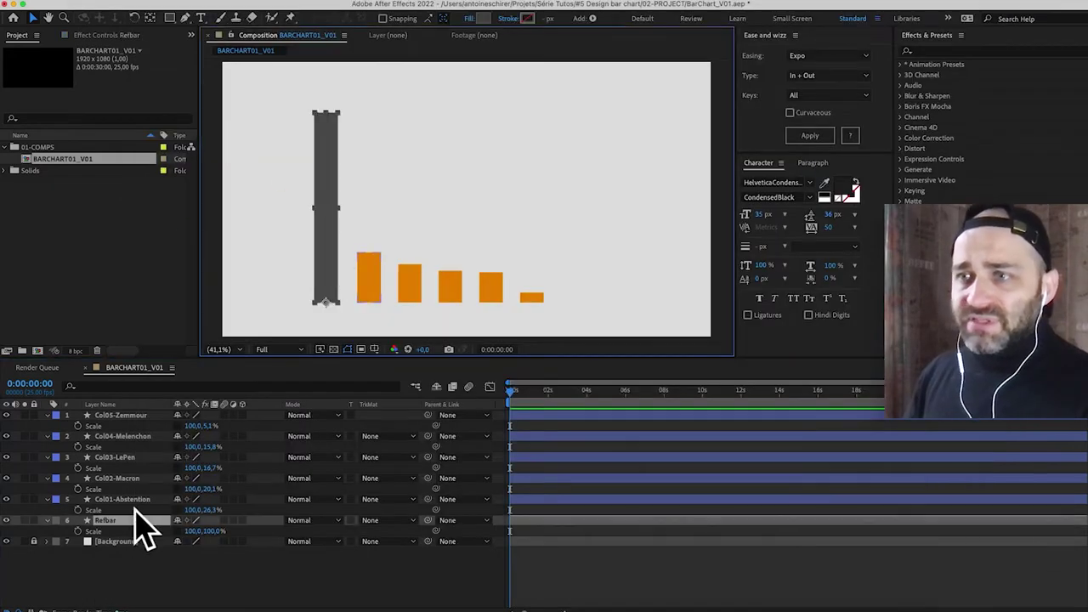
{"action": "left_click", "coordinate": [8, 520]}
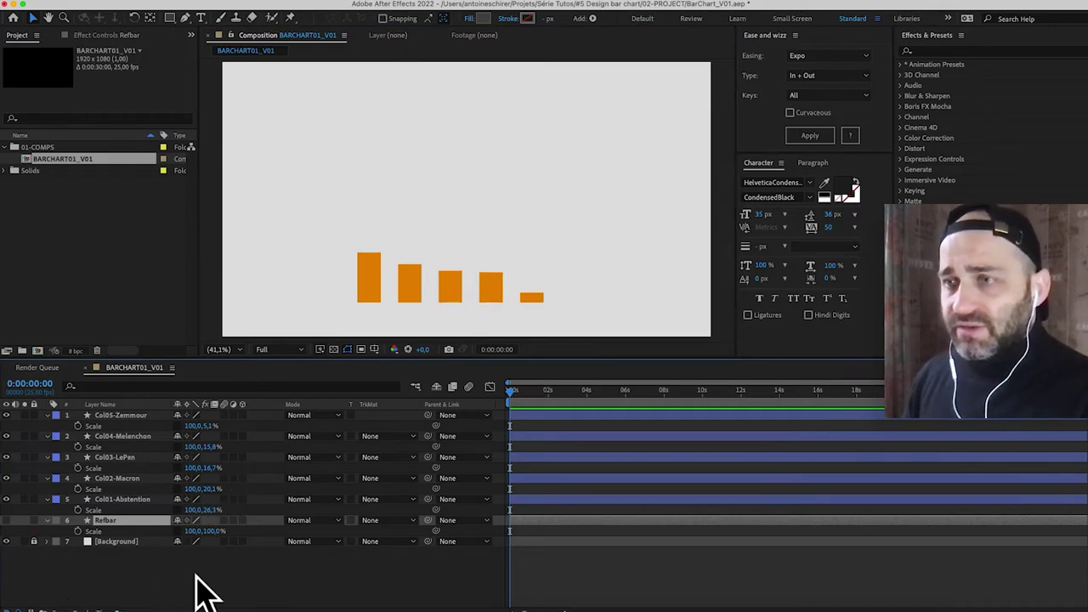
{"action": "left_click", "coordinate": [221, 585]}
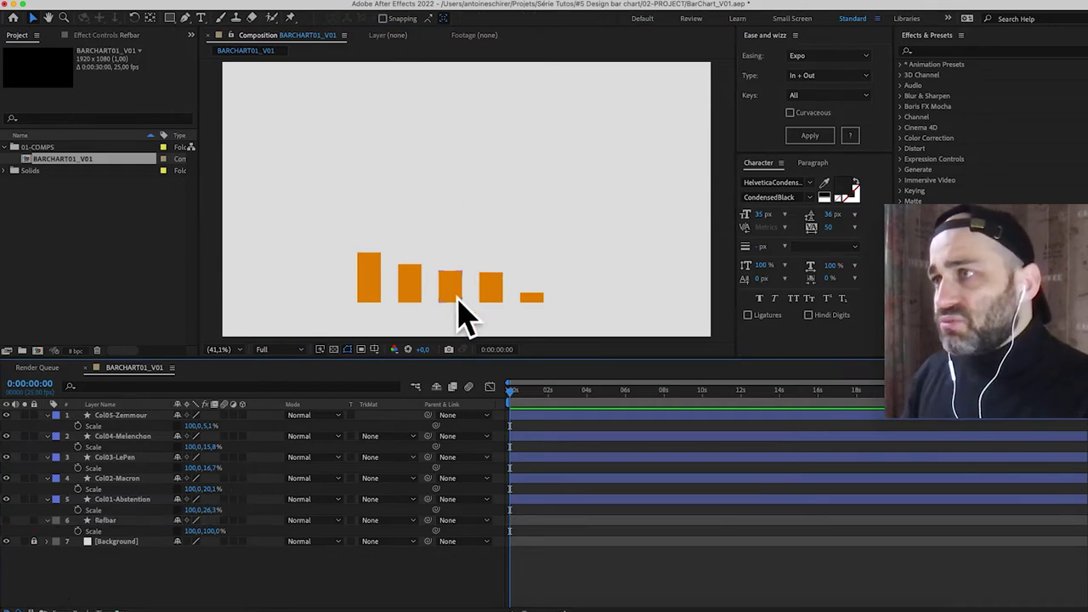
Create a null object named GUIDE and place it just above the middle bar, Col03-LePen.
{"action": "right_click", "coordinate": [230, 565]}
{"action": "mouse_move", "coordinate": [266, 457]}
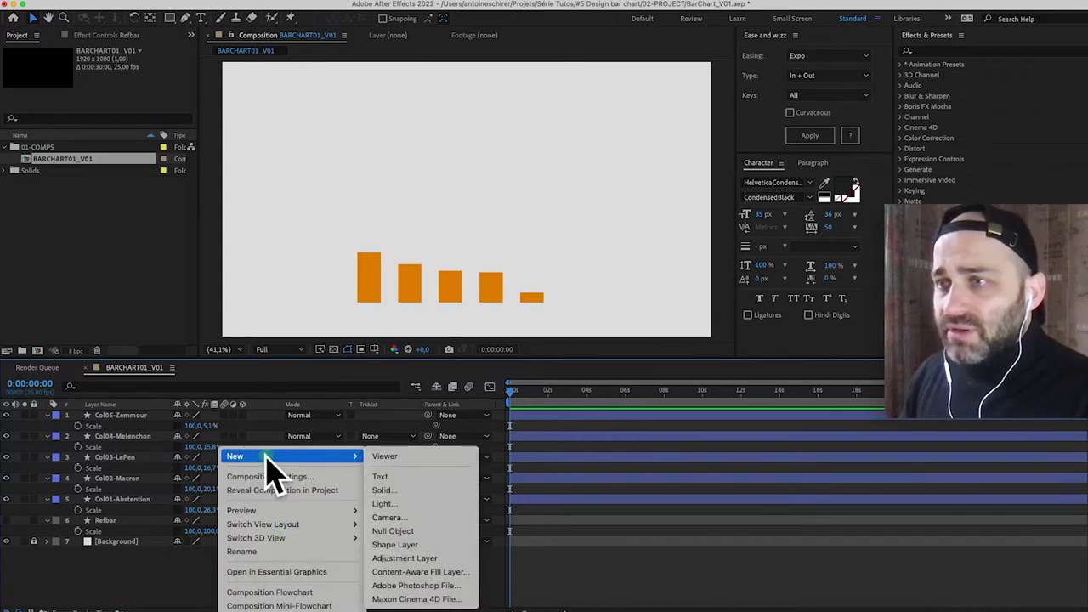
{"action": "left_click", "coordinate": [392, 530]}
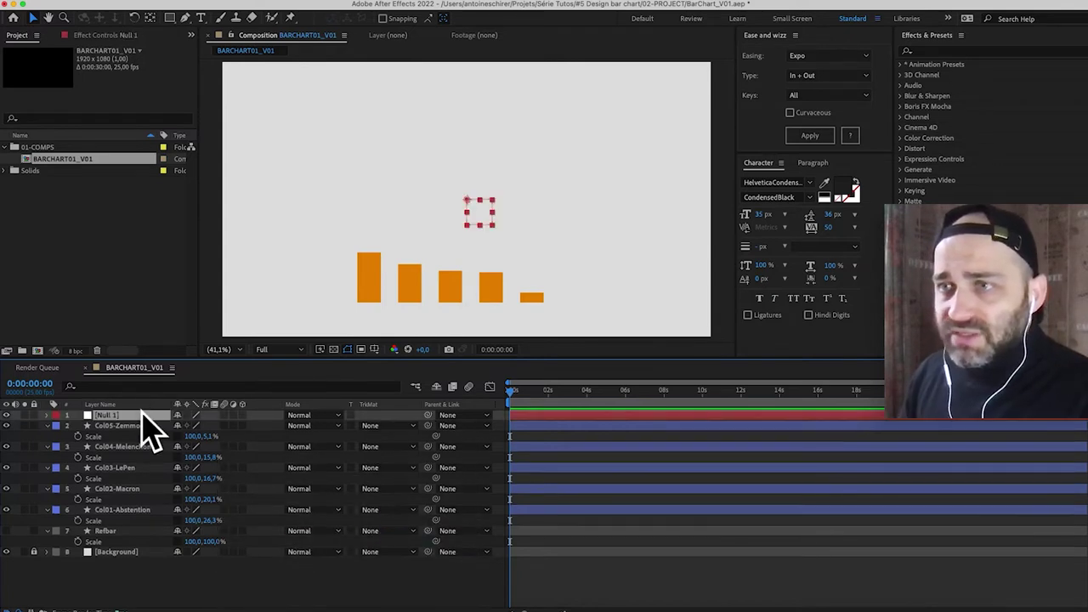
{"action": "type", "text": "GUIDE"}
{"action": "key", "text": "Return"}
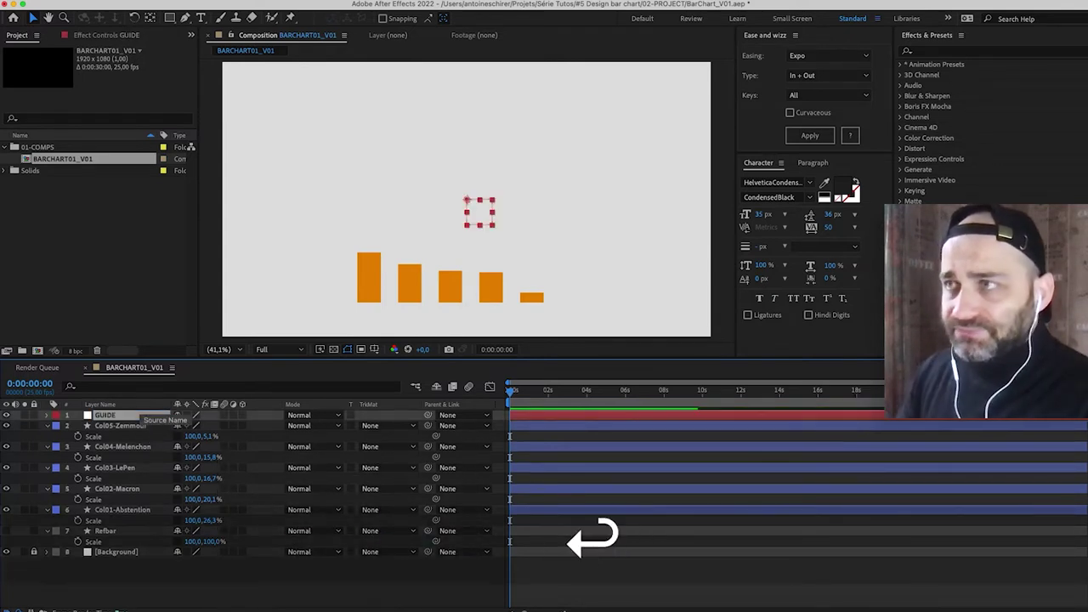
{"action": "left_click", "coordinate": [127, 415]}
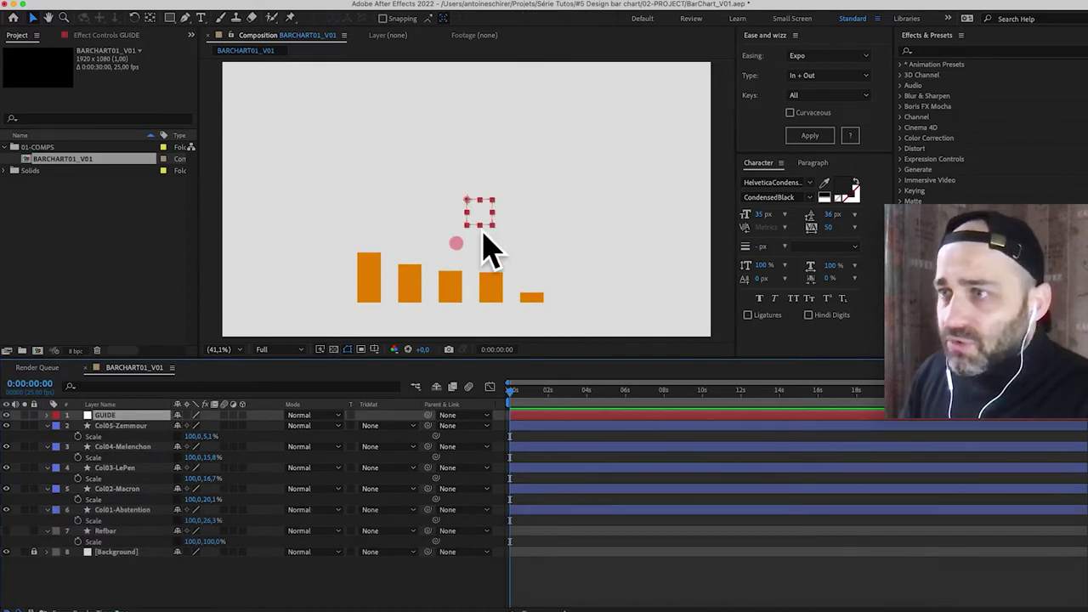
{"action": "left_click_drag", "start_coordinate": [485, 218], "coordinate": [462, 263]}
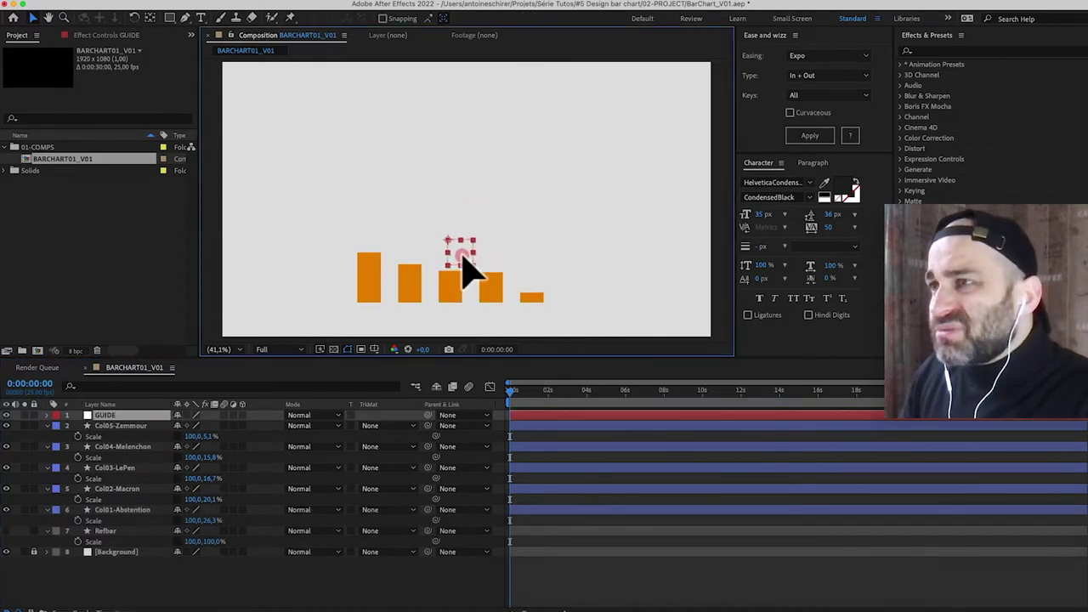
Parent the five bar layers and Refbar to the GUIDE null.
{"action": "left_click", "coordinate": [129, 425]}
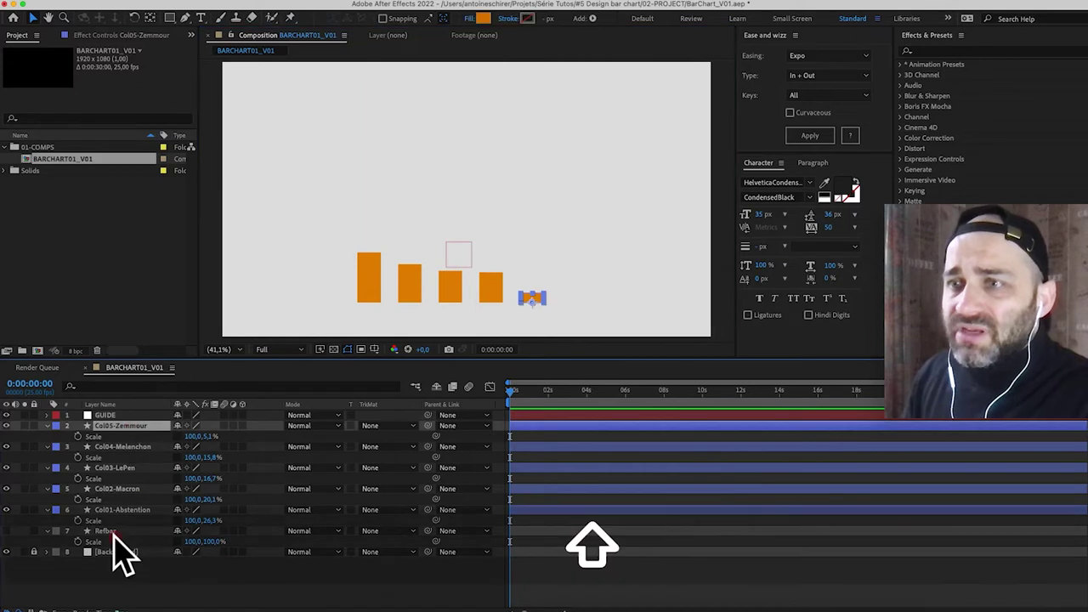
{"action": "left_click", "coordinate": [118, 532], "text": "shift"}
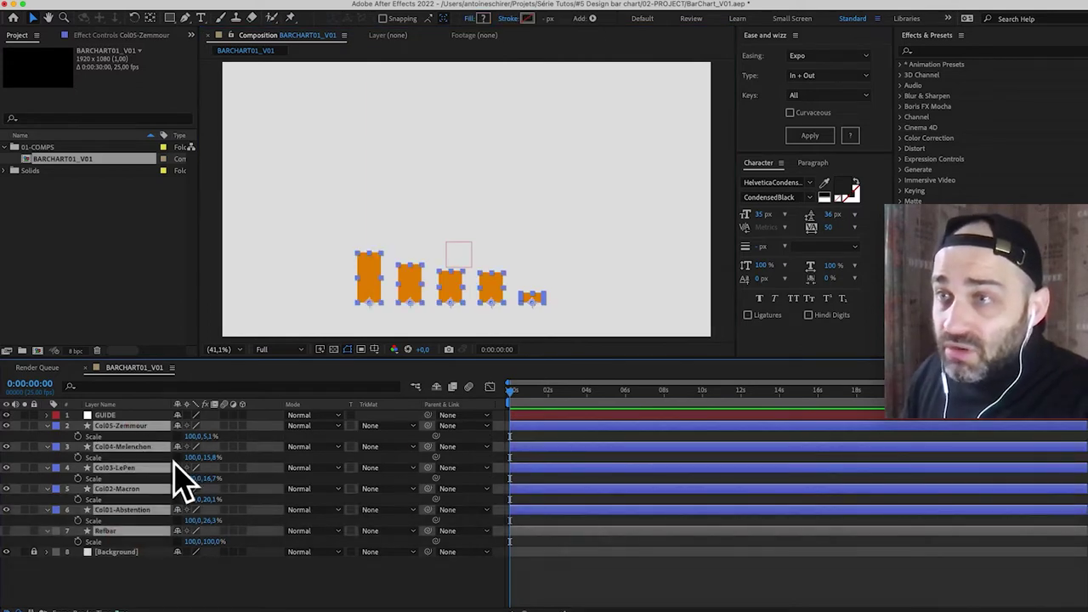
{"action": "left_click_drag", "start_coordinate": [429, 425], "coordinate": [128, 415]}
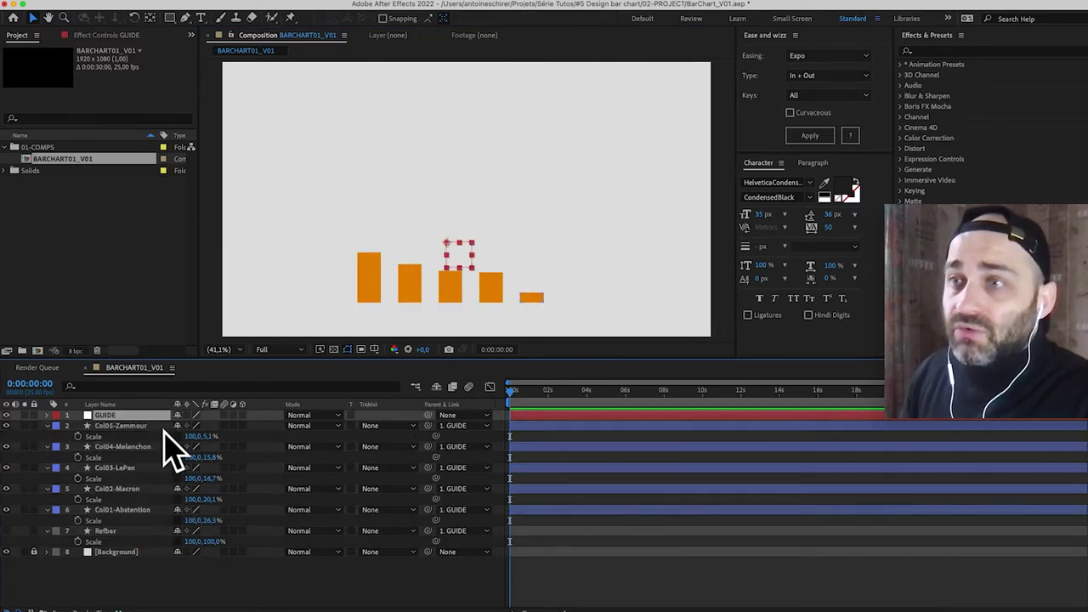
Scale the GUIDE null to 157% and shift the enlarged chart up and to the right within the frame.
{"action": "key", "text": "s"}
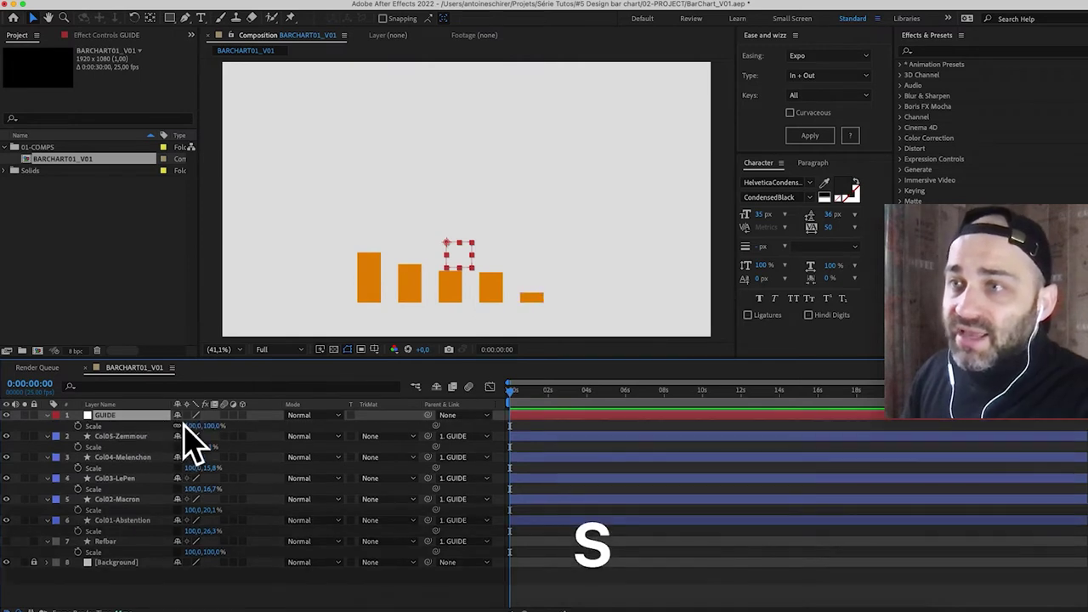
{"action": "left_click_drag", "start_coordinate": [192, 425], "coordinate": [243, 437]}
{"action": "key", "text": "shift+Right"}
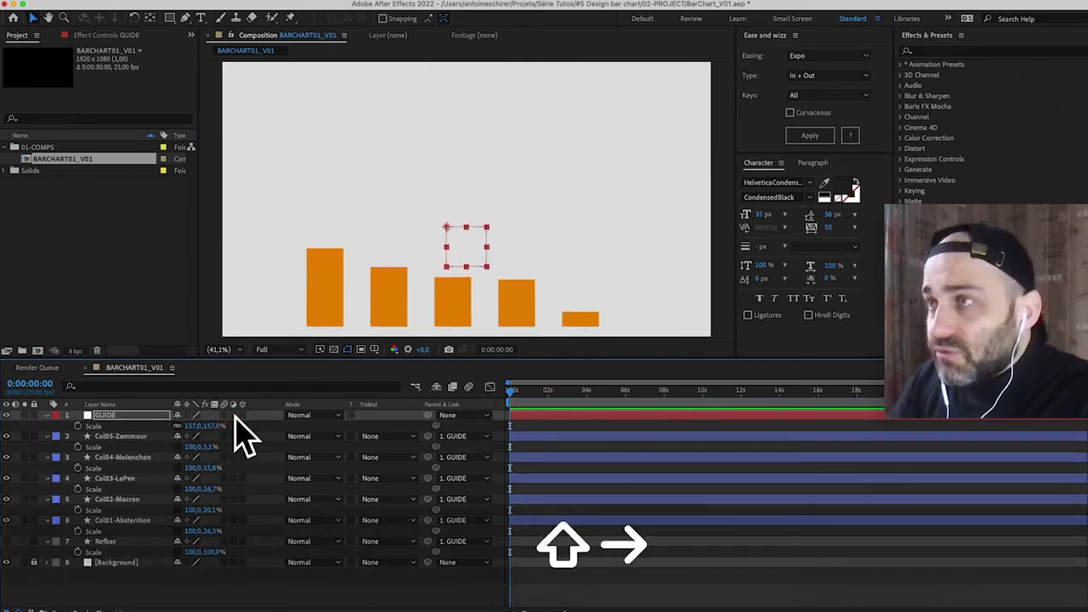
{"action": "key", "text": "shift+Up"}
{"action": "key", "text": "shift+Up"}
{"action": "key", "text": "shift+Up"}
{"action": "key", "text": "shift+Up"}
{"action": "key", "text": "shift+Up"}
{"action": "key", "text": "shift+Right"}
{"action": "key", "text": "shift+Right"}
{"action": "key", "text": "shift+Right"}
{"action": "key", "text": "shift+Right"}
{"action": "key", "text": "shift+Right"}
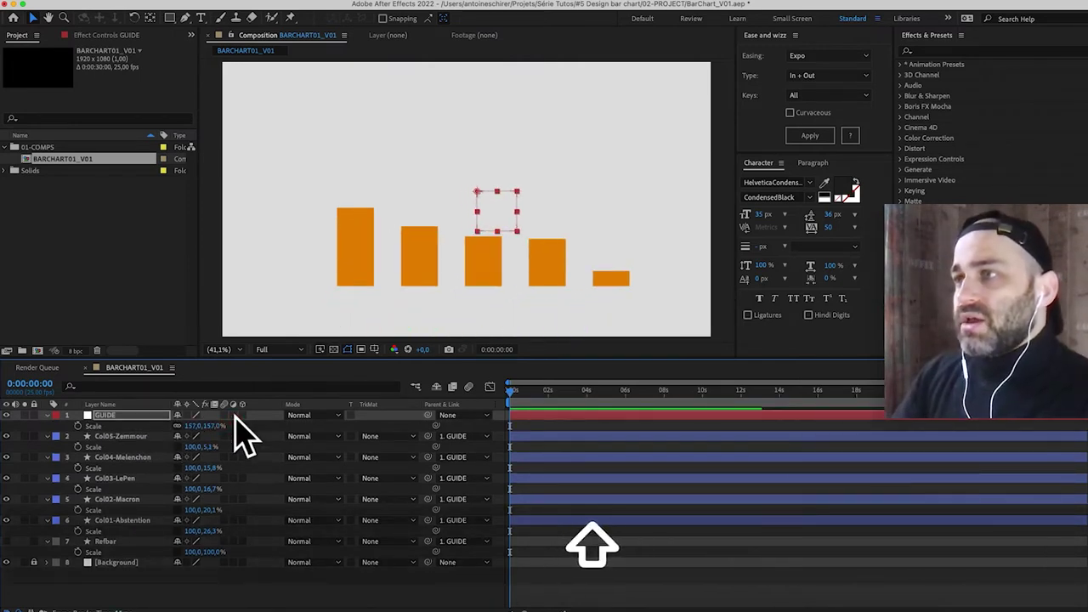
Show the proportional grid over the composition and nudge the GUIDE null to centre the bars on it.
{"action": "left_click", "coordinate": [374, 349]}
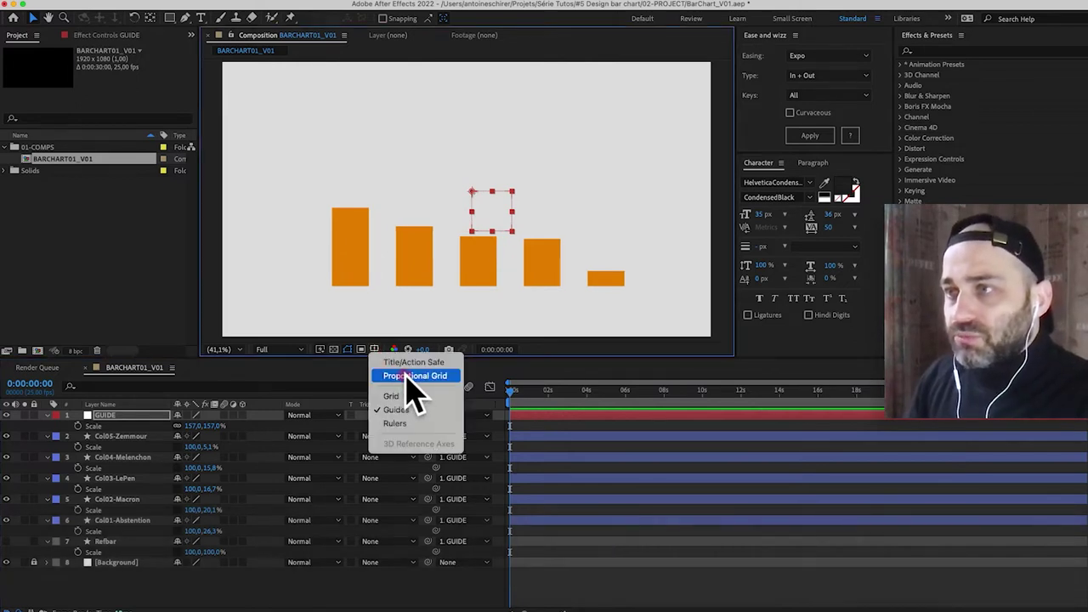
{"action": "left_click", "coordinate": [406, 377]}
{"action": "key", "text": "Left"}
{"action": "key", "text": "Up"}
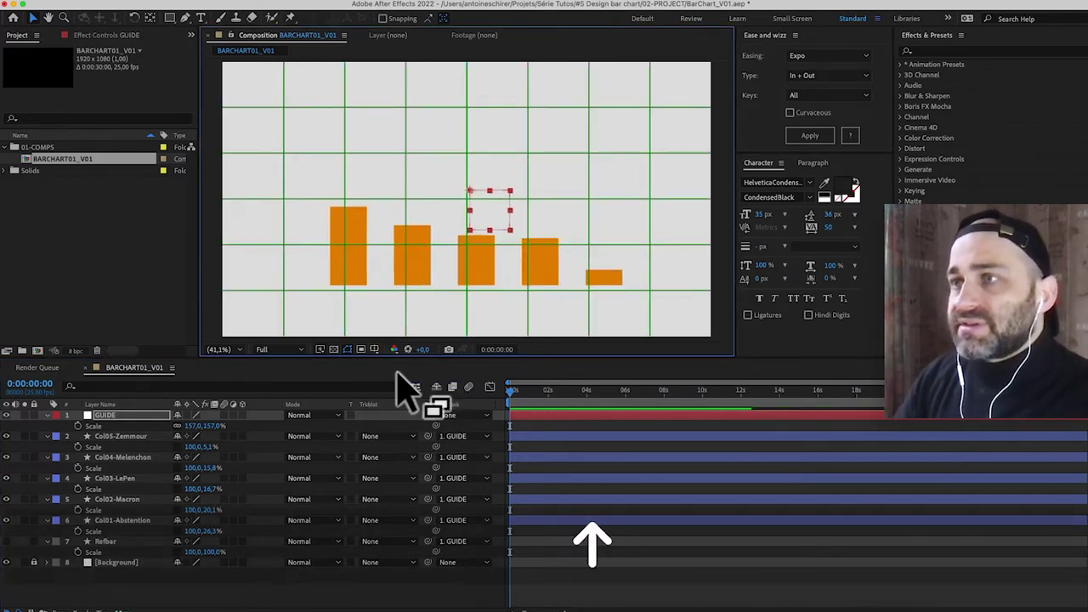
{"action": "key", "text": "Right"}
{"action": "key", "text": "Left"}
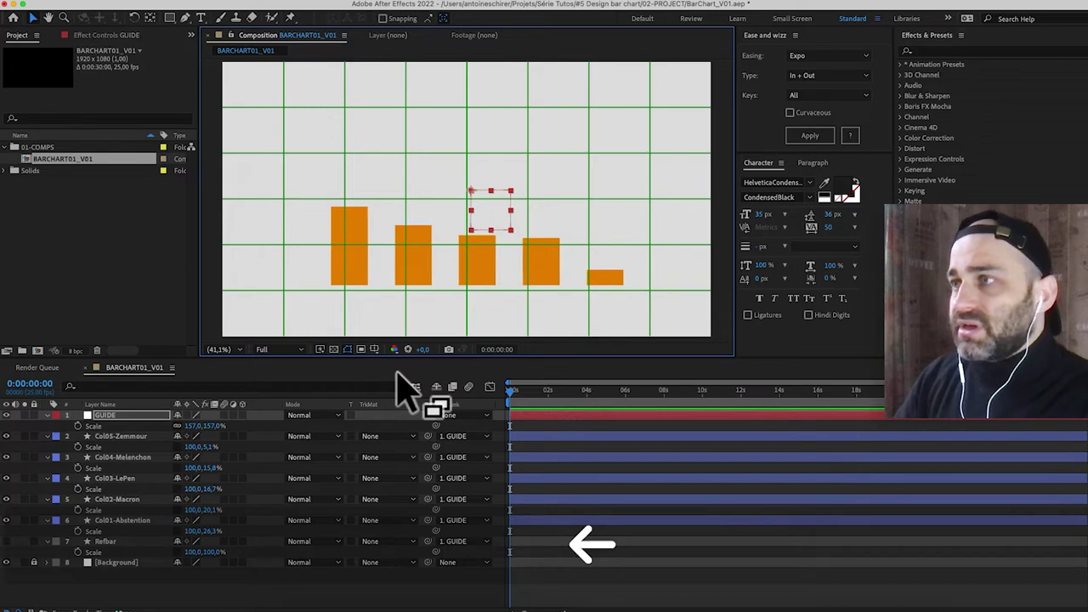
{"action": "key", "text": "Left"}
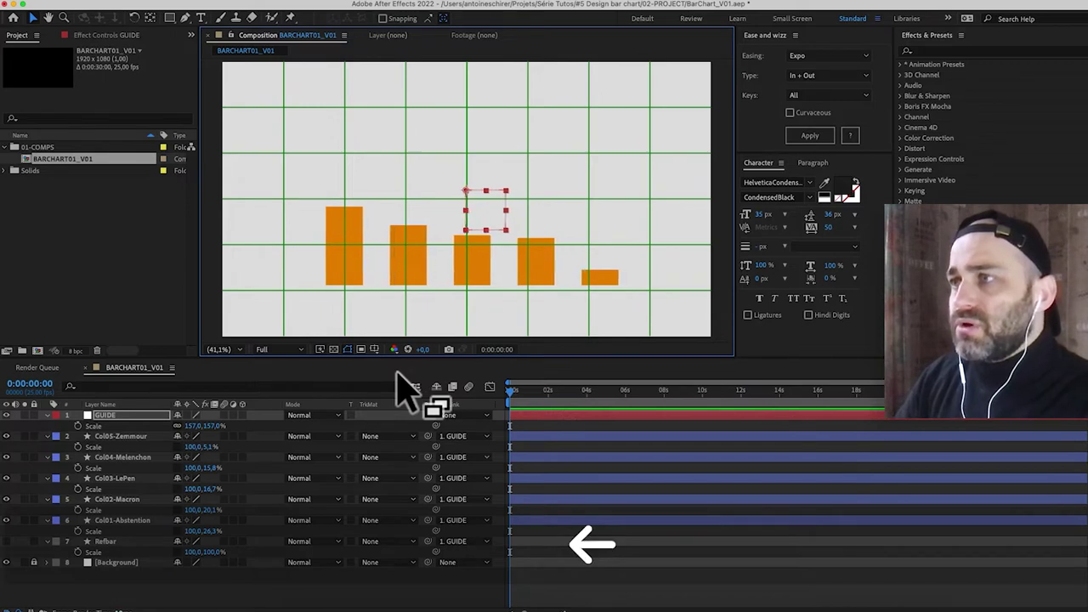